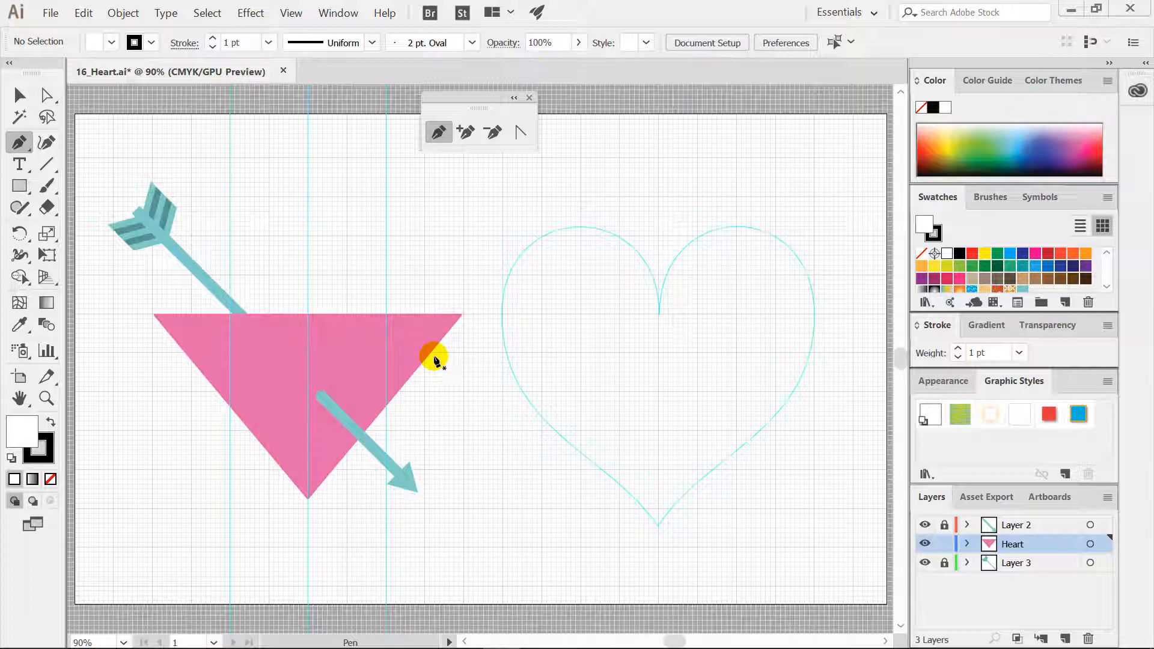
Step: Add three anchor points along the pink triangle's top edge, one at each vertical guide
key(ctrl)
ctrl+click(413, 352)
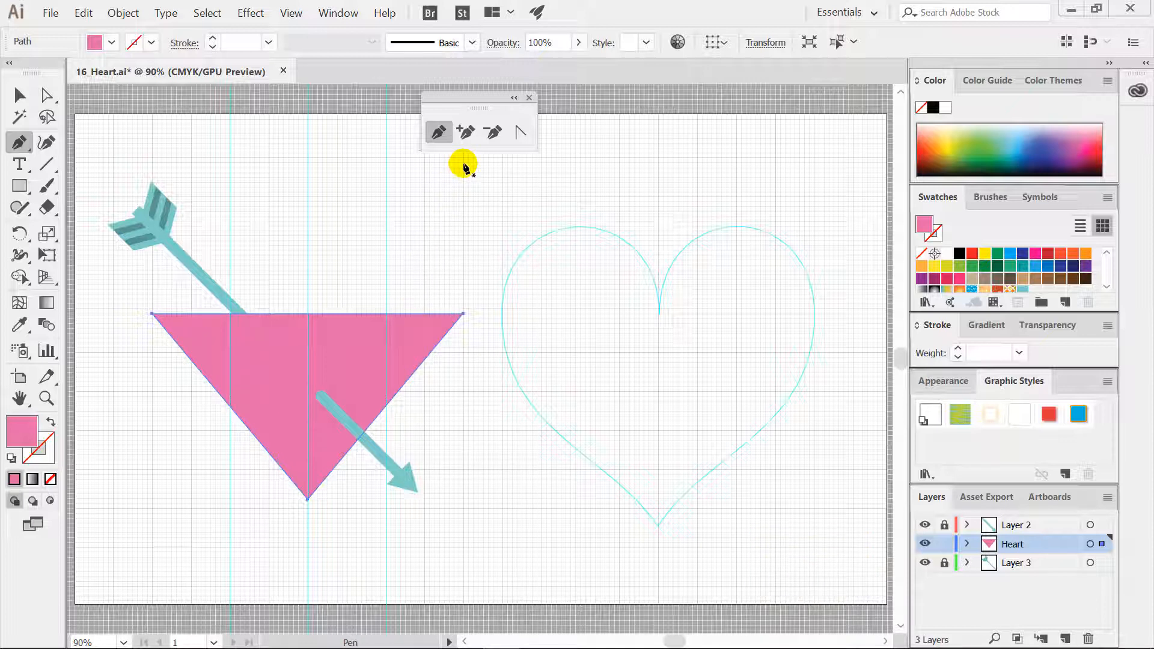
click(465, 131)
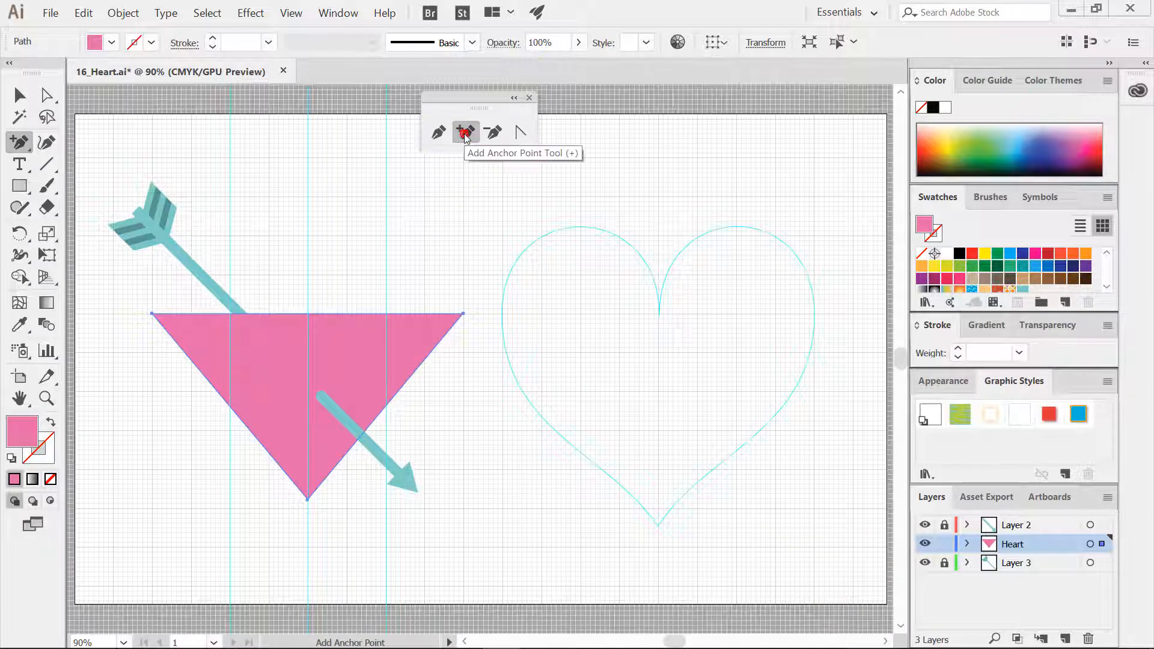
click(233, 315)
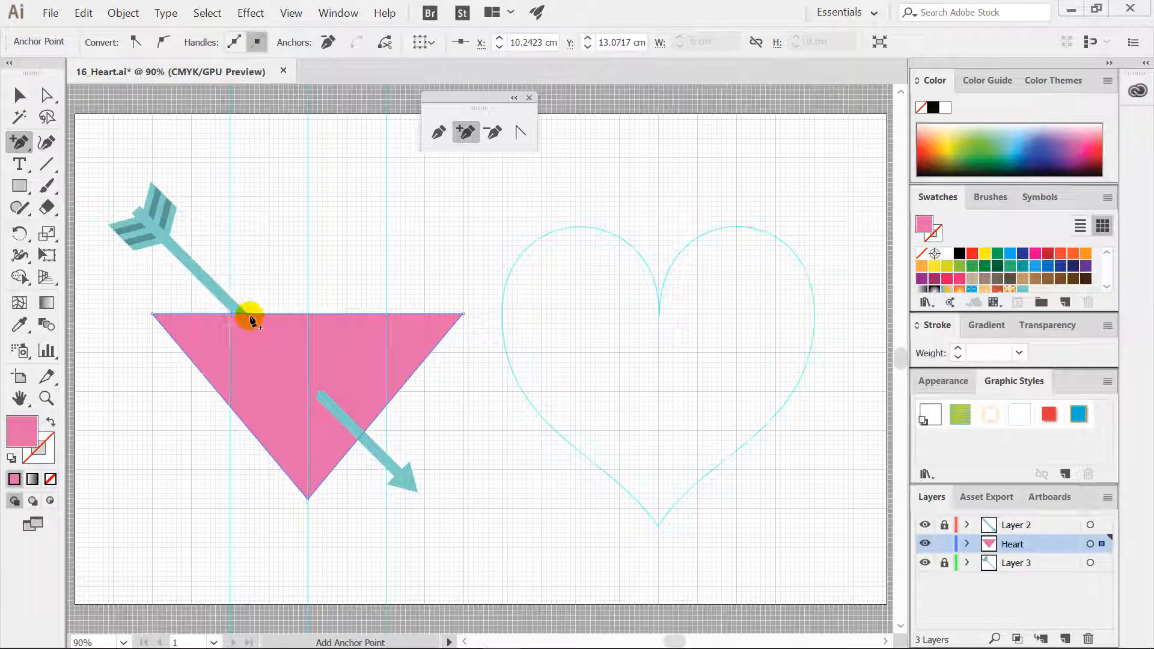
click(307, 316)
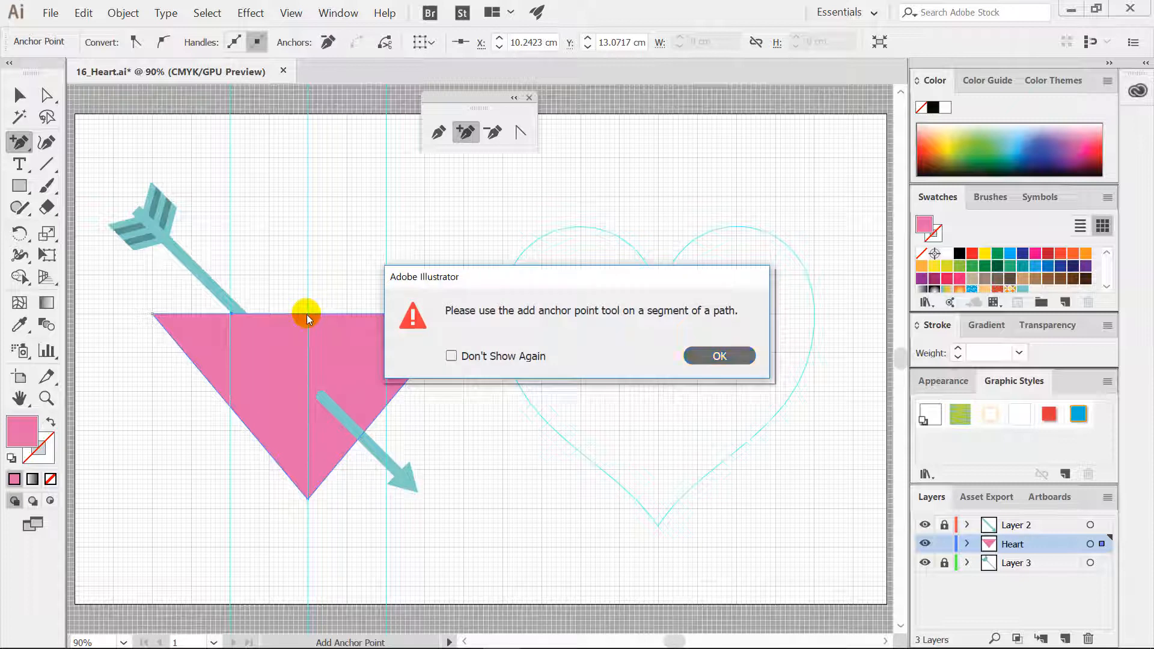
key(Return)
click(383, 314)
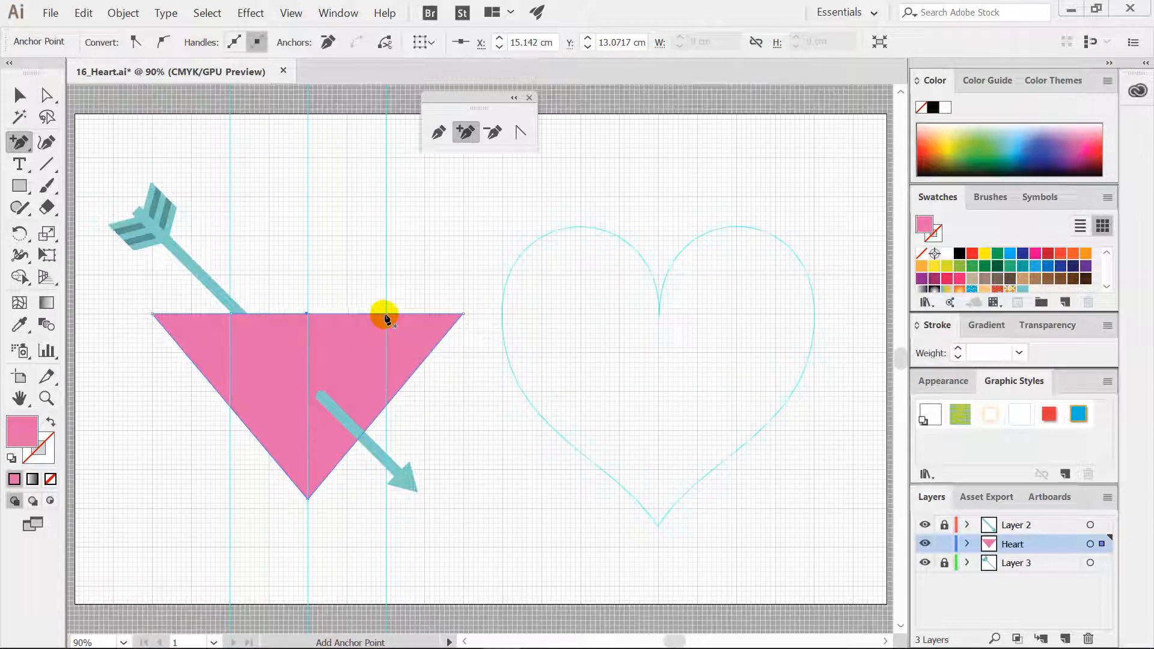
click(387, 364)
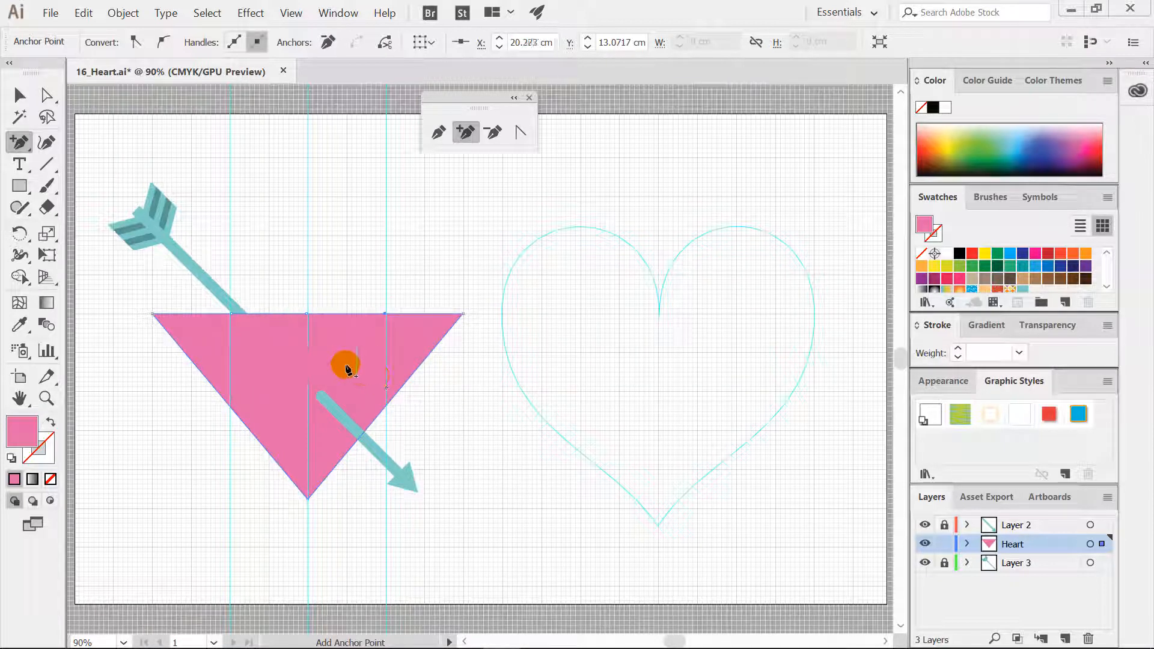
Step: Raise the two outer added anchor points together, leaving the middle one in place, to form an angular heart
click(53, 95)
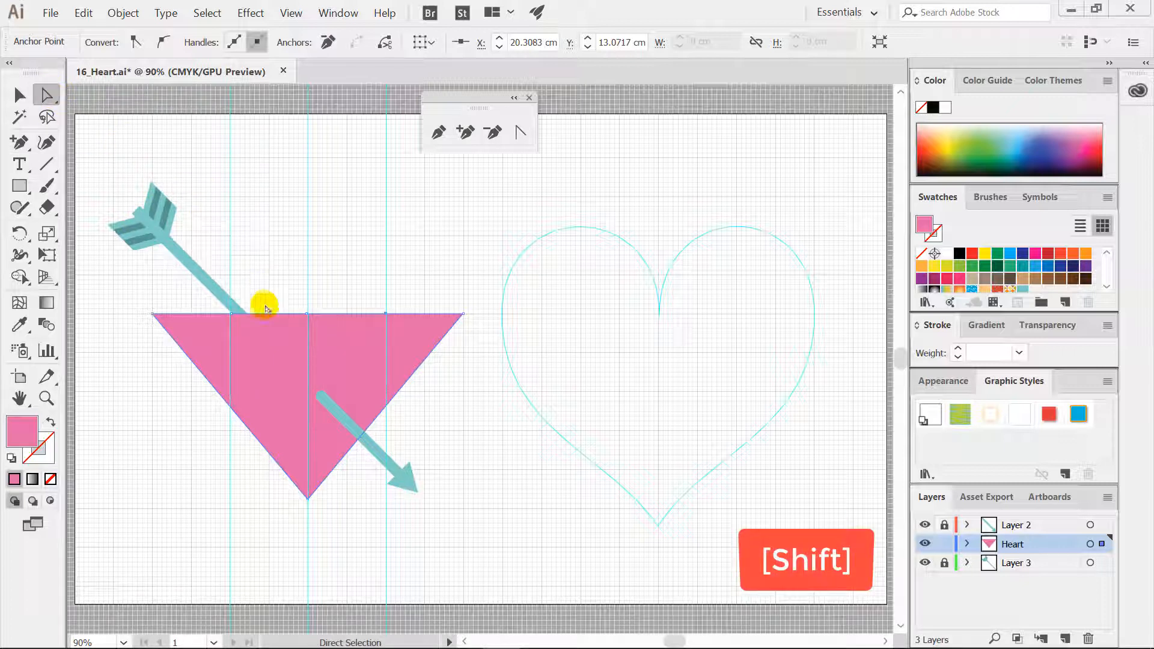
shift+click(239, 328)
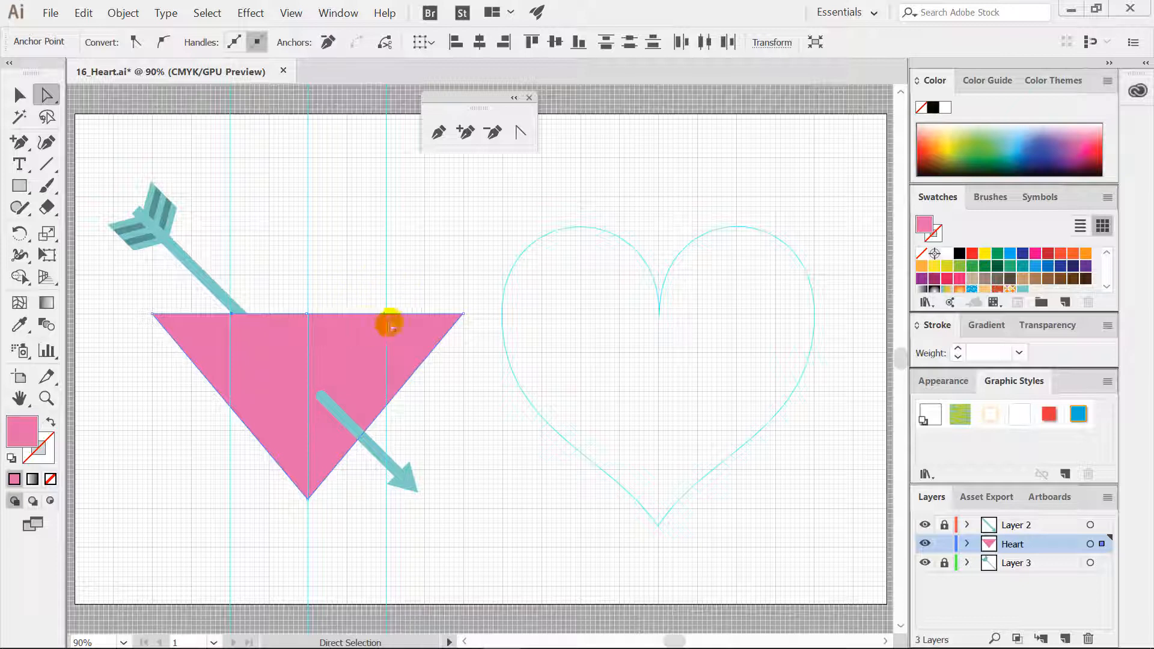
key(shift+Up)
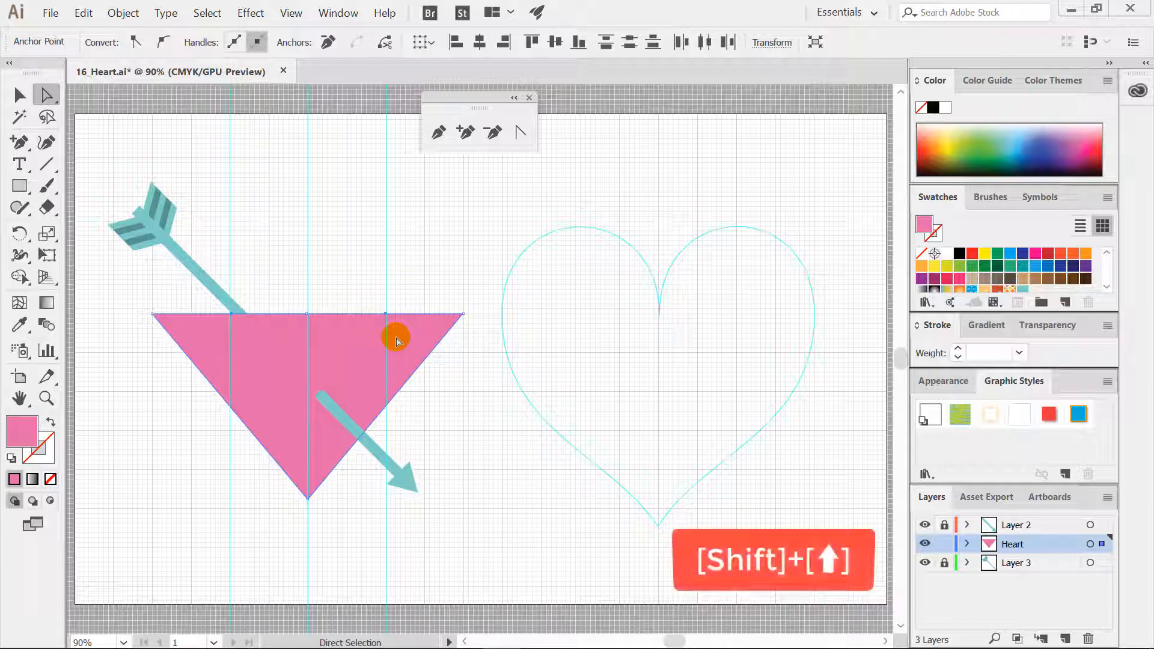
key(shift+Up)
key(shift+Up)
key(shift+Up)
key(shift+Up)
key(shift+Up)
key(shift+Up)
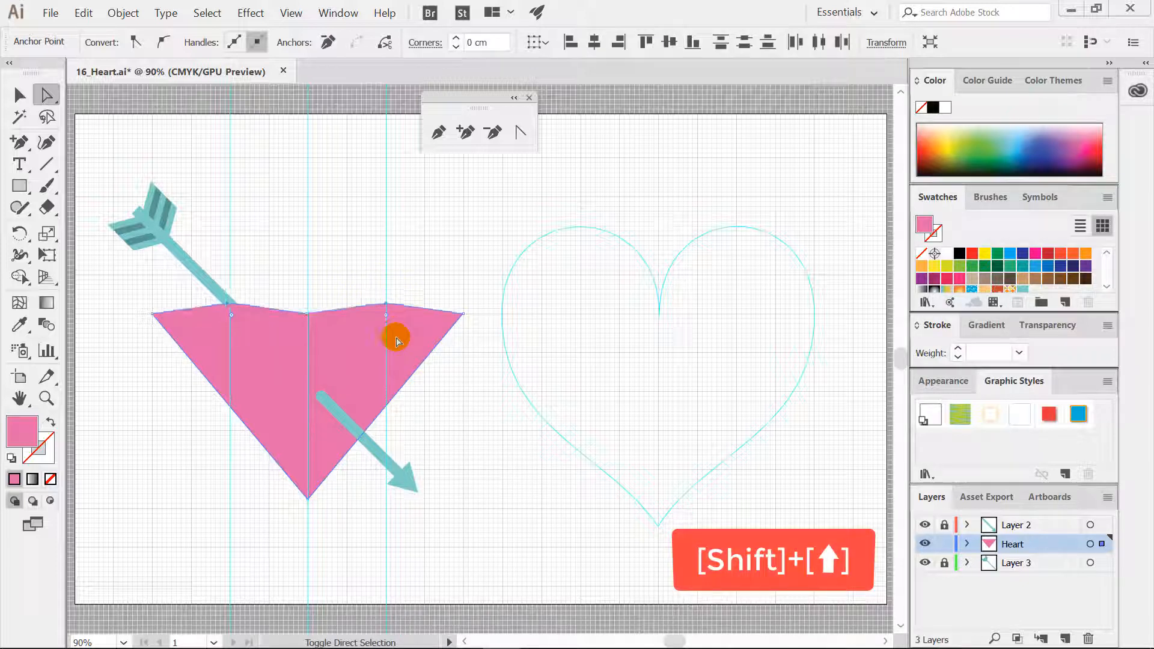
key(shift+Up)
key(shift+Up)
key(shift+Up)
key(shift+Up)
key(shift+Up)
key(shift+Up)
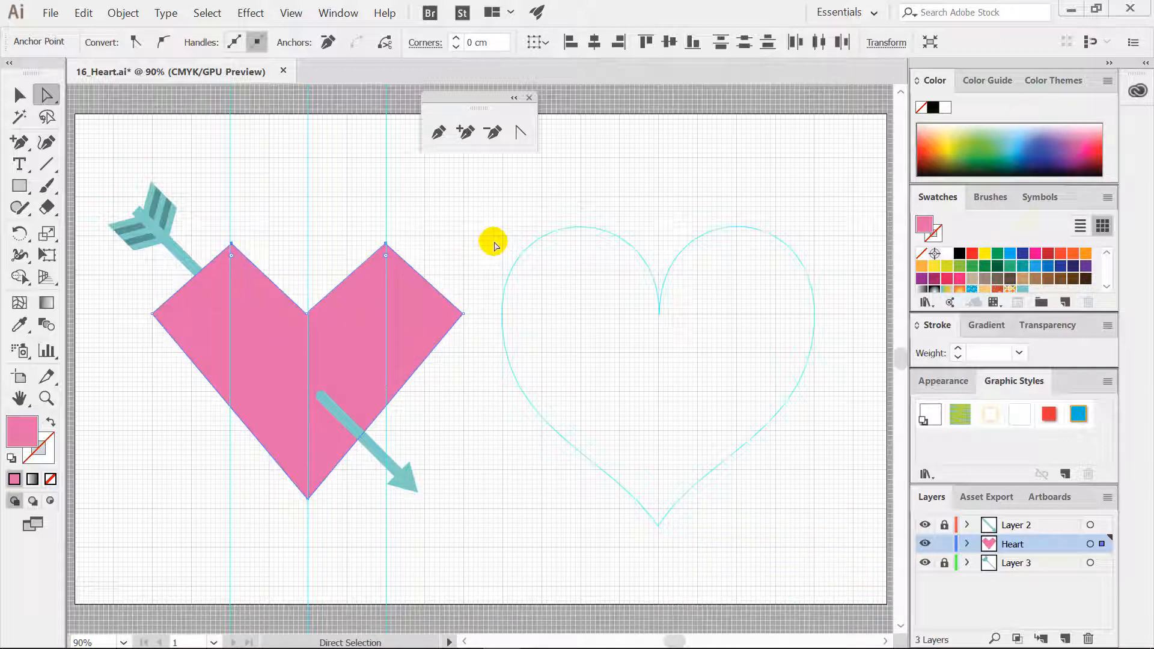
Step: Convert the heart's two upper peaks into smooth points with horizontal handles so both lobes are rounded
click(521, 134)
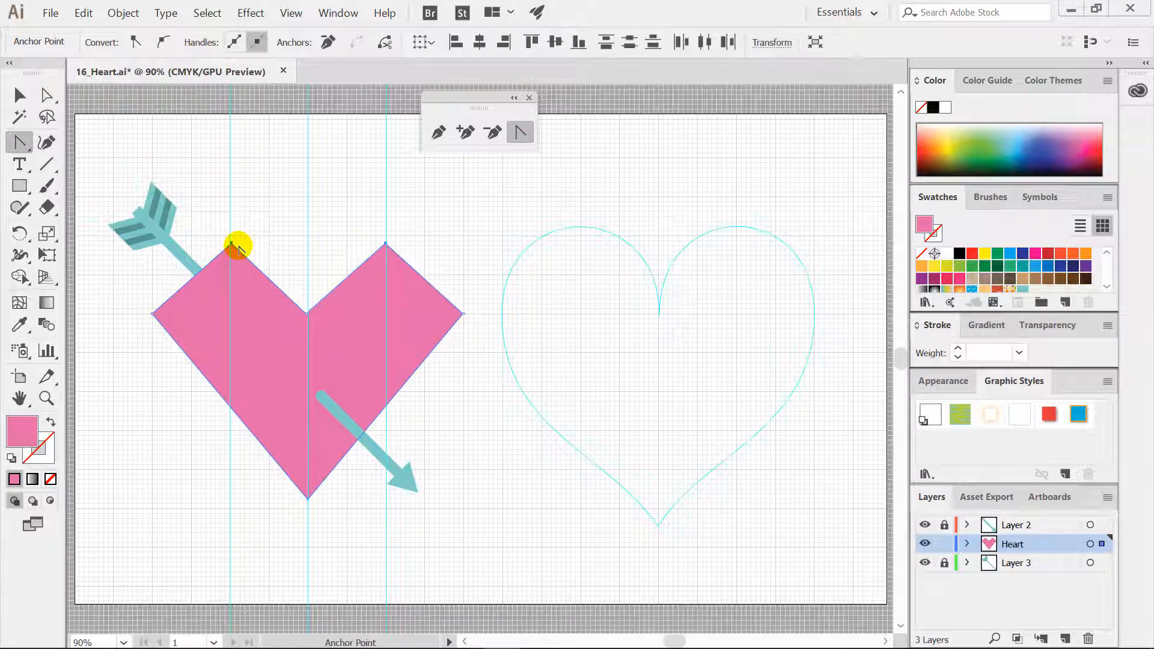
drag(231, 243, 304, 248)
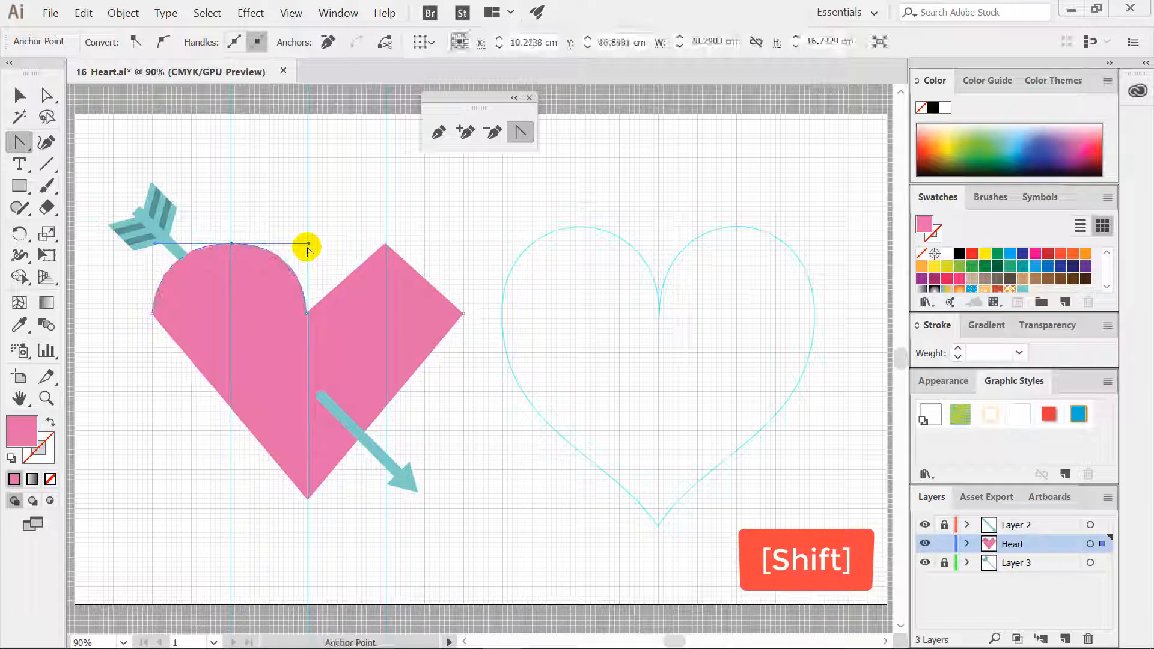
click(385, 245)
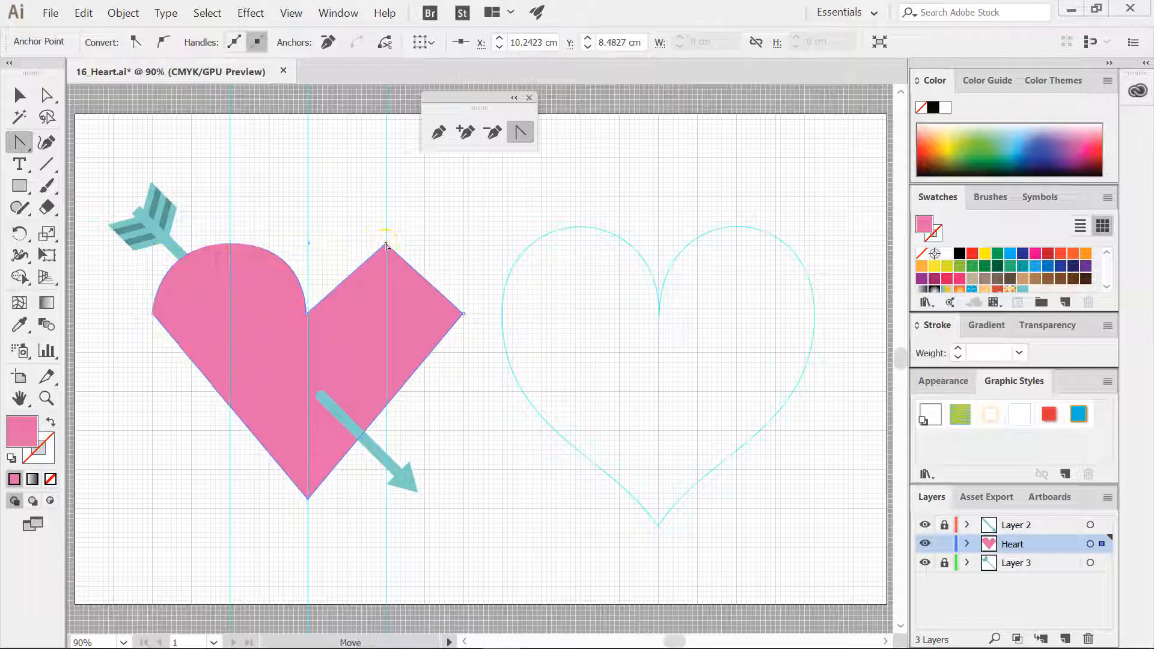
drag(386, 244, 464, 247)
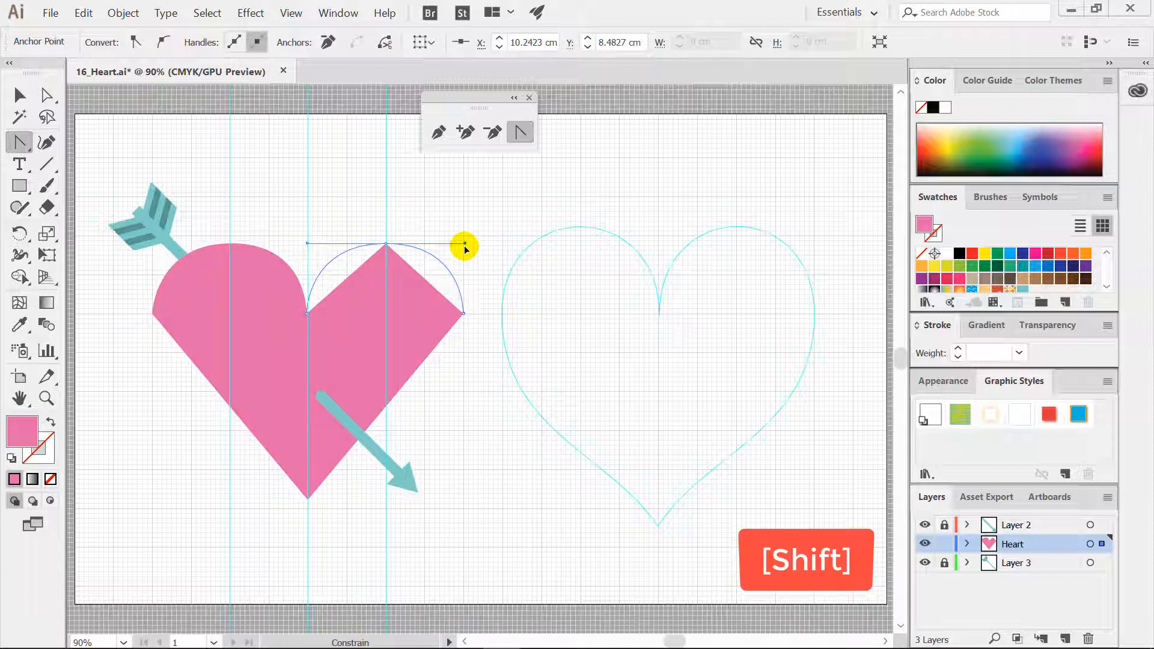
drag(464, 248, 465, 245)
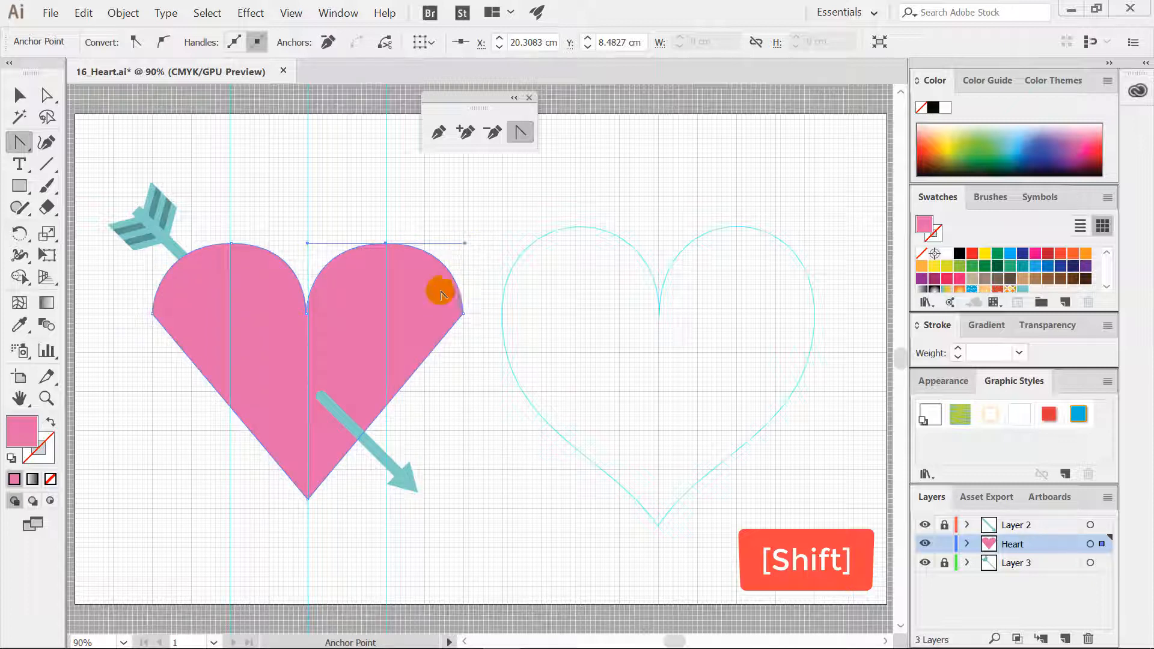
Step: Convert the heart's bottom corner into a smooth point with horizontal handles extending to about the heart's full width
click(319, 501)
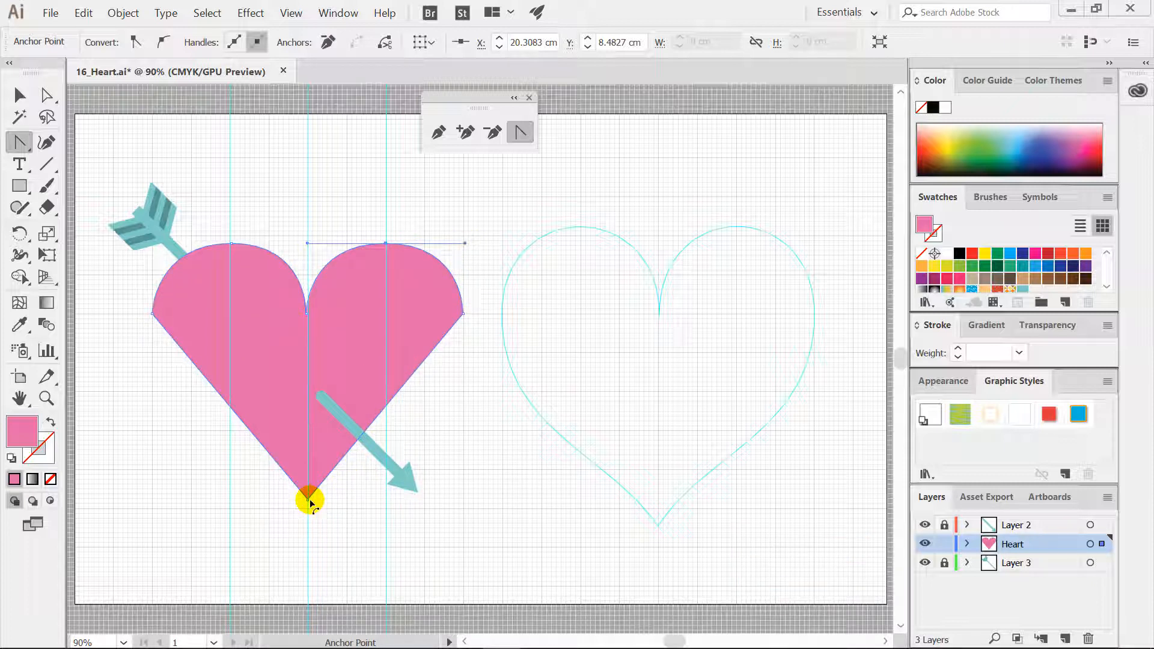
drag(308, 499, 148, 504)
key(shift)
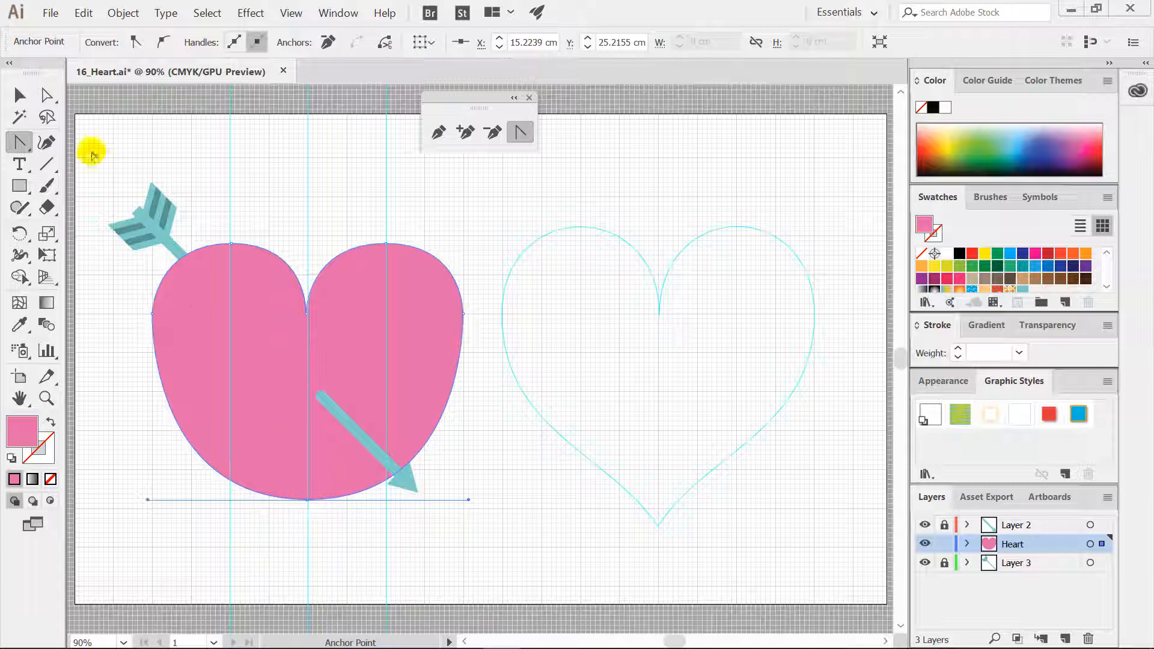
Step: Try to angle the bottom anchor's right handle upward with the Direct Selection tool while its handles are linked
click(47, 101)
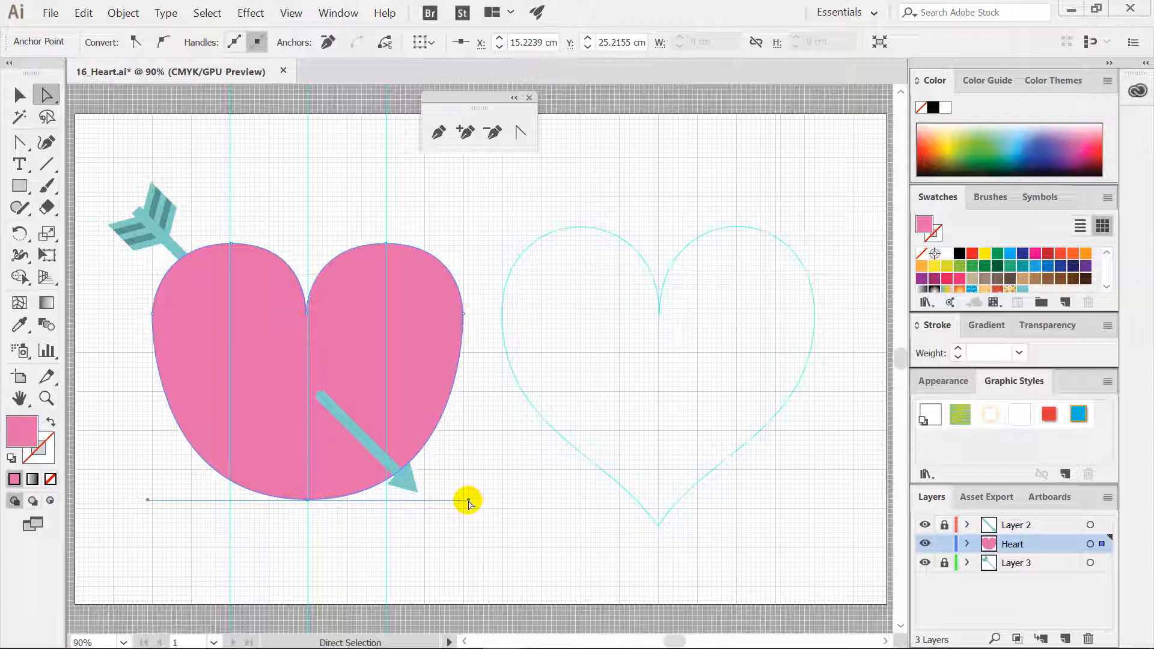
drag(469, 501, 477, 435)
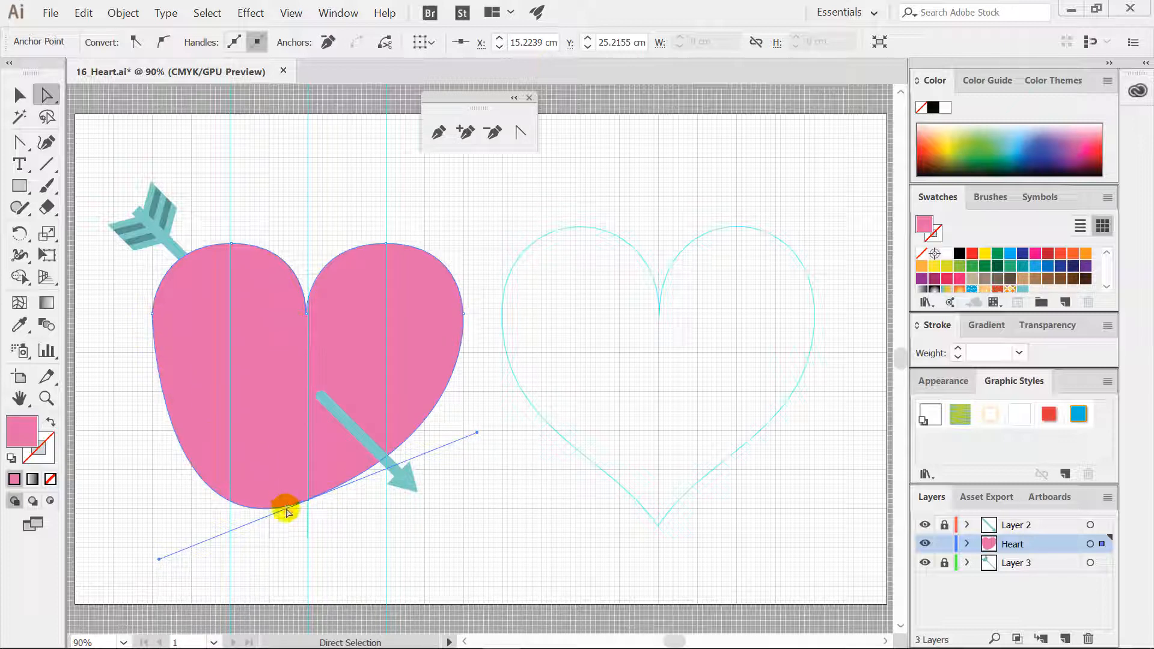
key(ctrl+z)
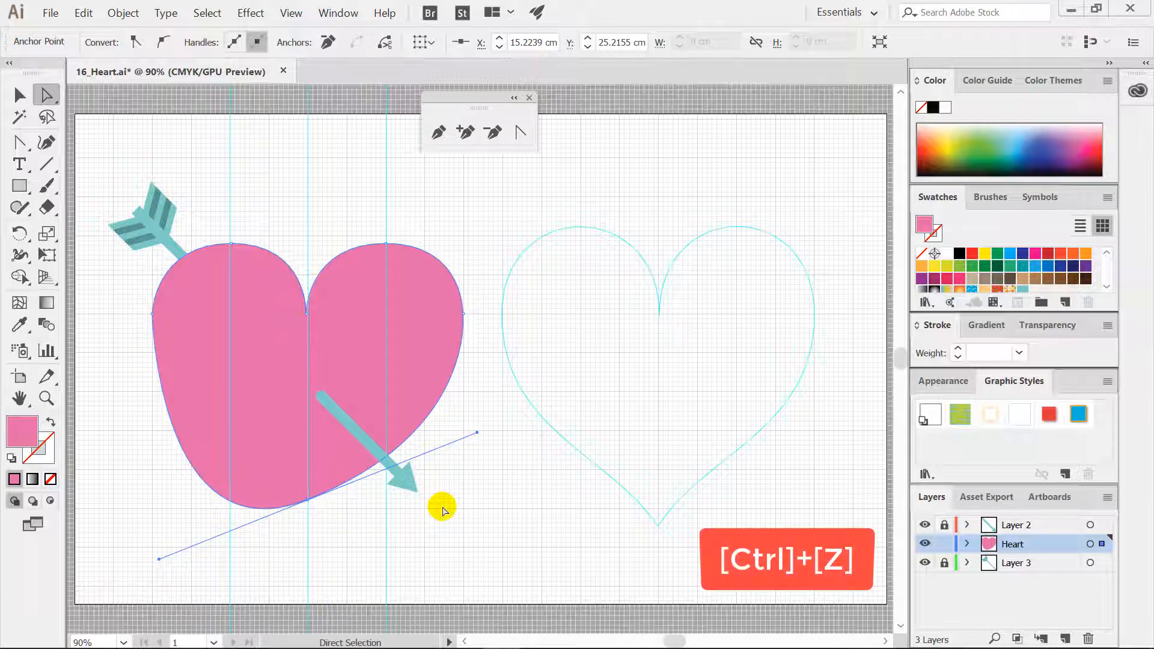
key(ctrl+z)
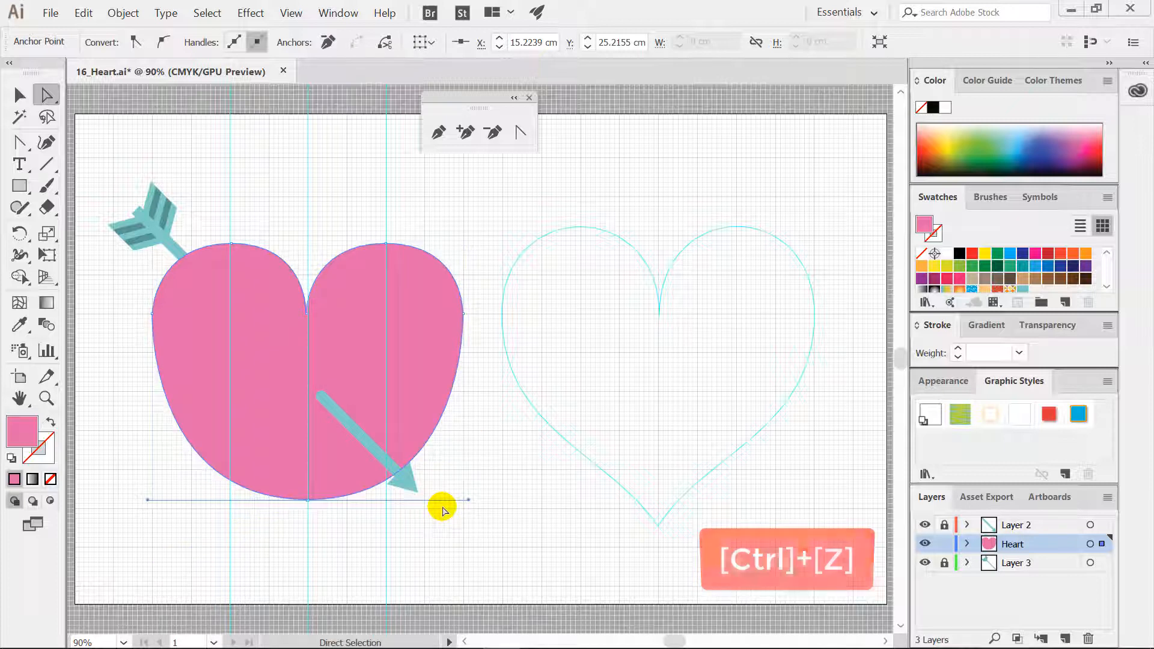
Step: Break the bottom anchor's handles apart and angle both symmetrically upward to form a pointed tip, leaving the heart deselected
key(alt)
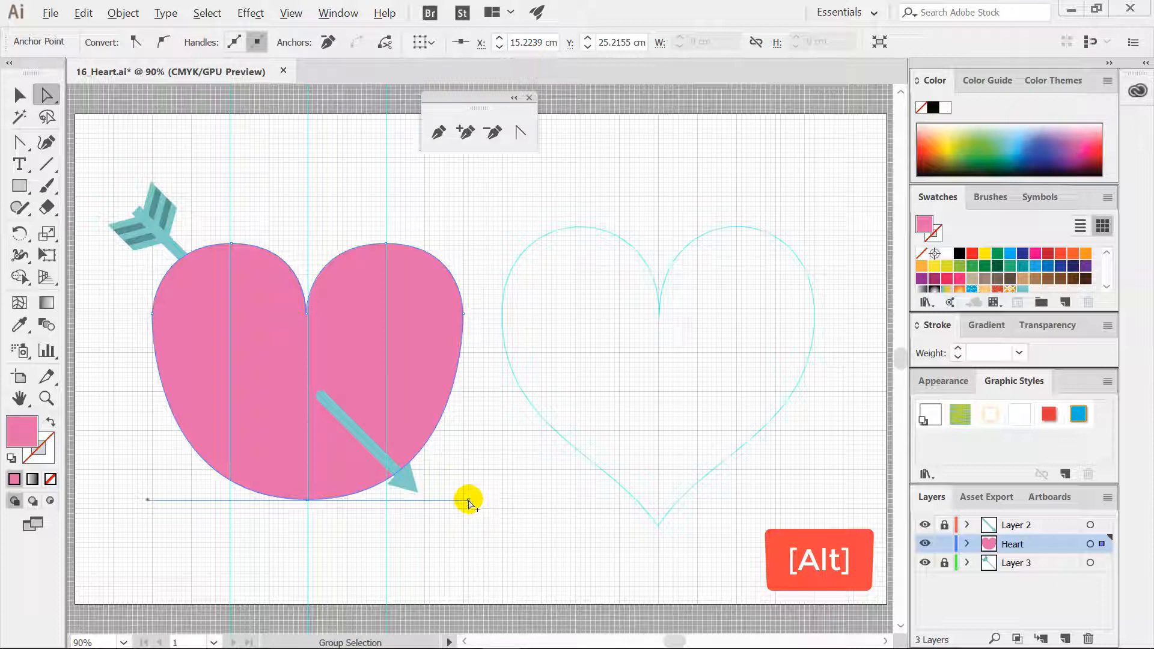
drag(469, 500, 470, 434)
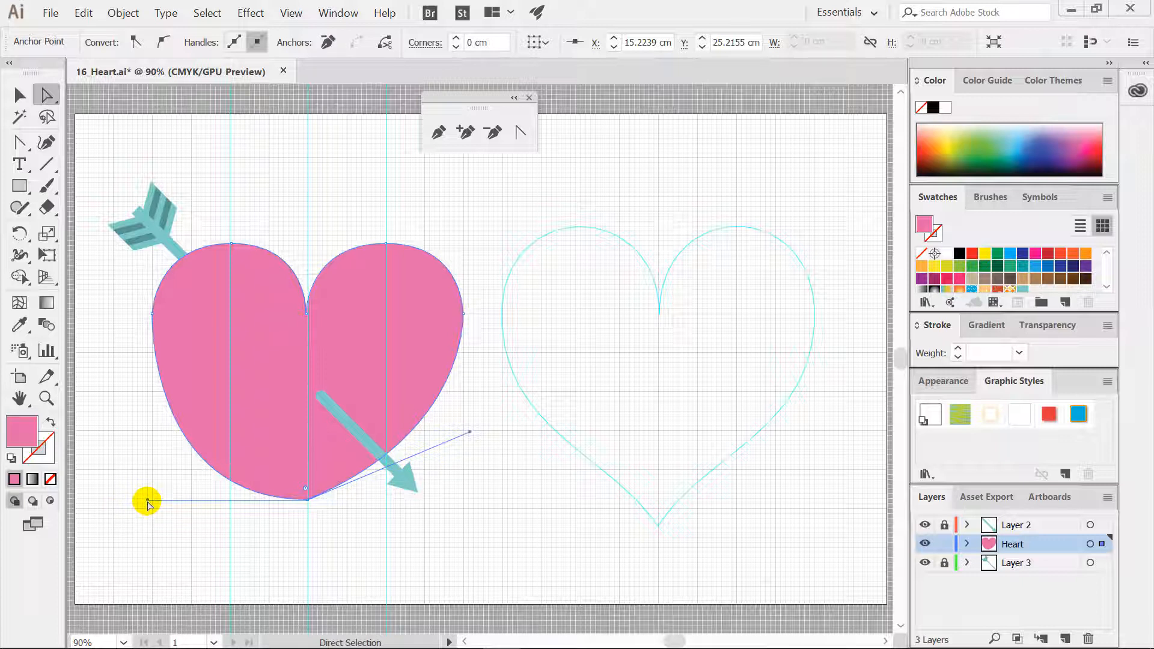
drag(149, 502, 148, 440)
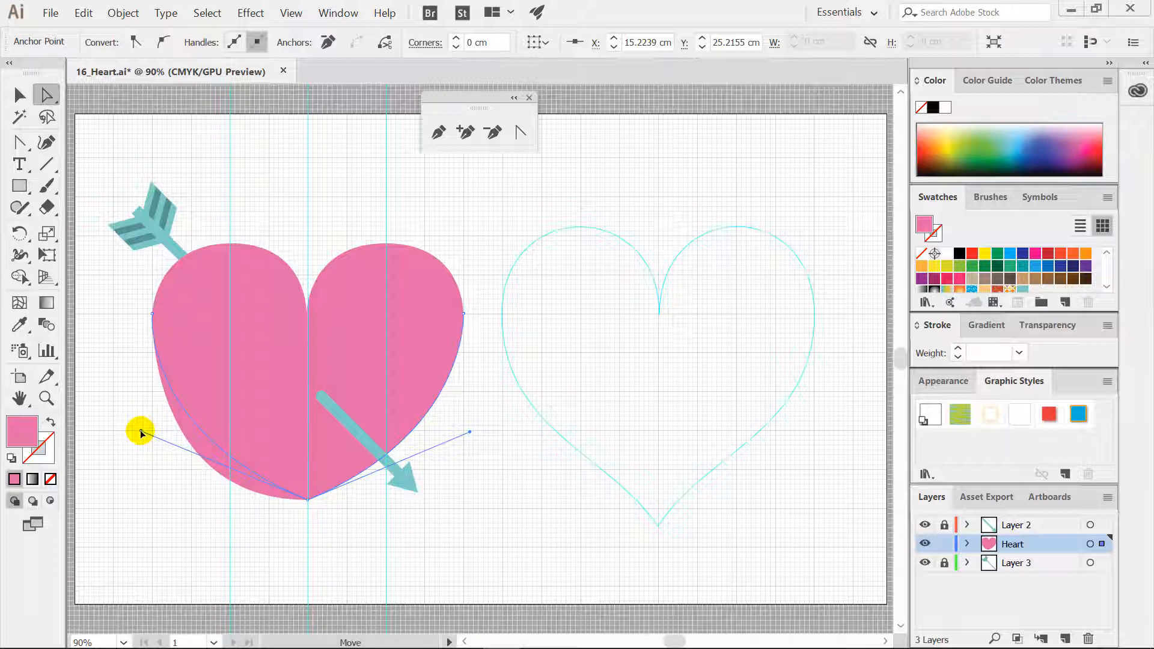
drag(140, 433, 142, 435)
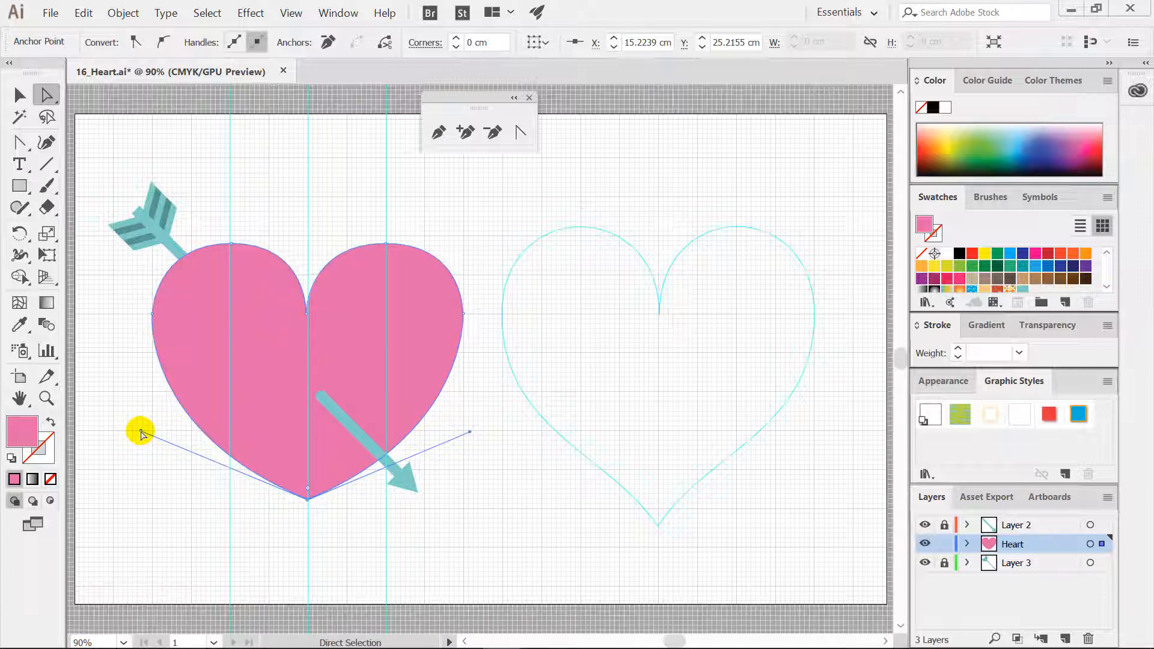
click(258, 505)
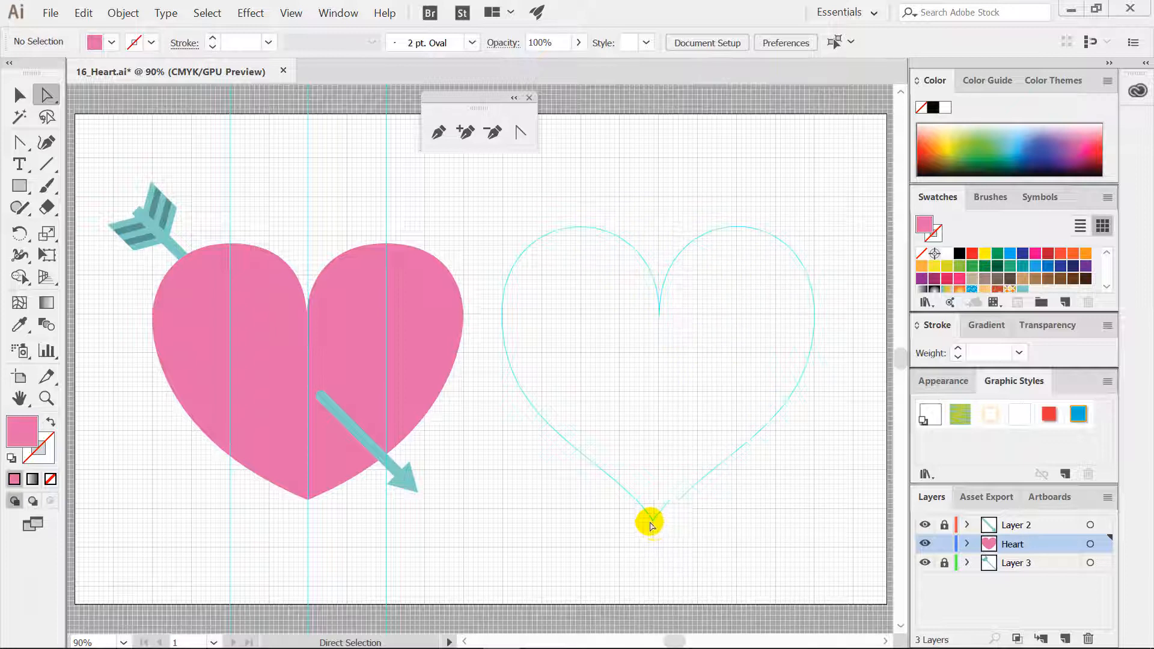
Step: Trace the heart outline's left lobe with the Pen tool, from its left side to the centre notch, using vertical handles
click(440, 132)
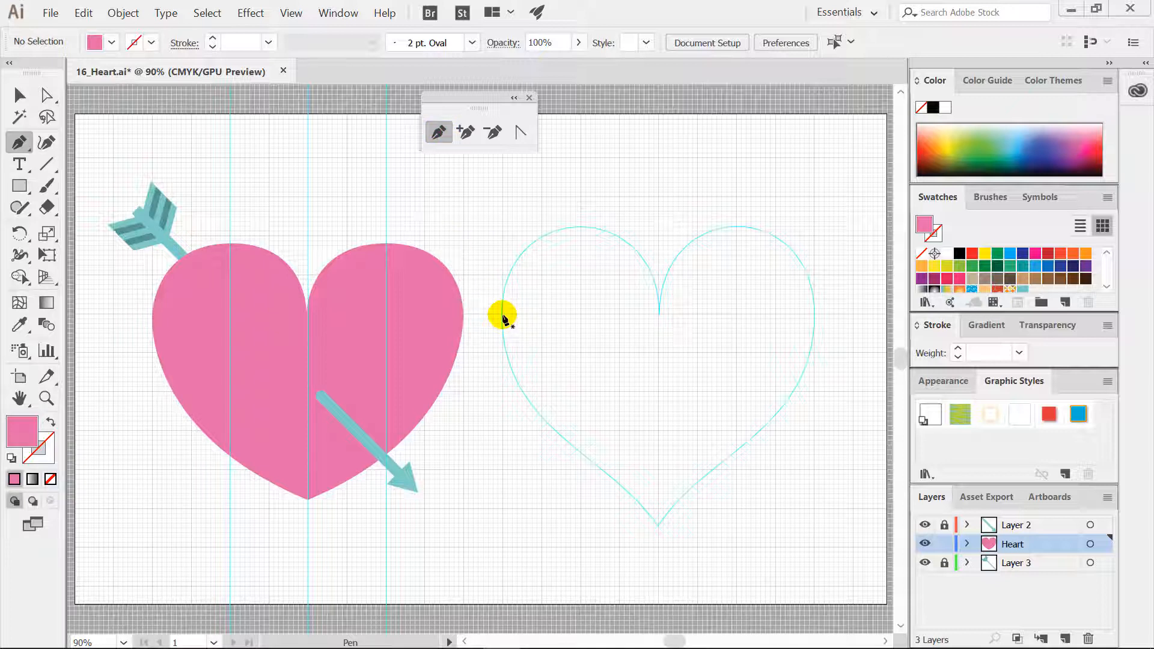
drag(503, 313, 503, 197)
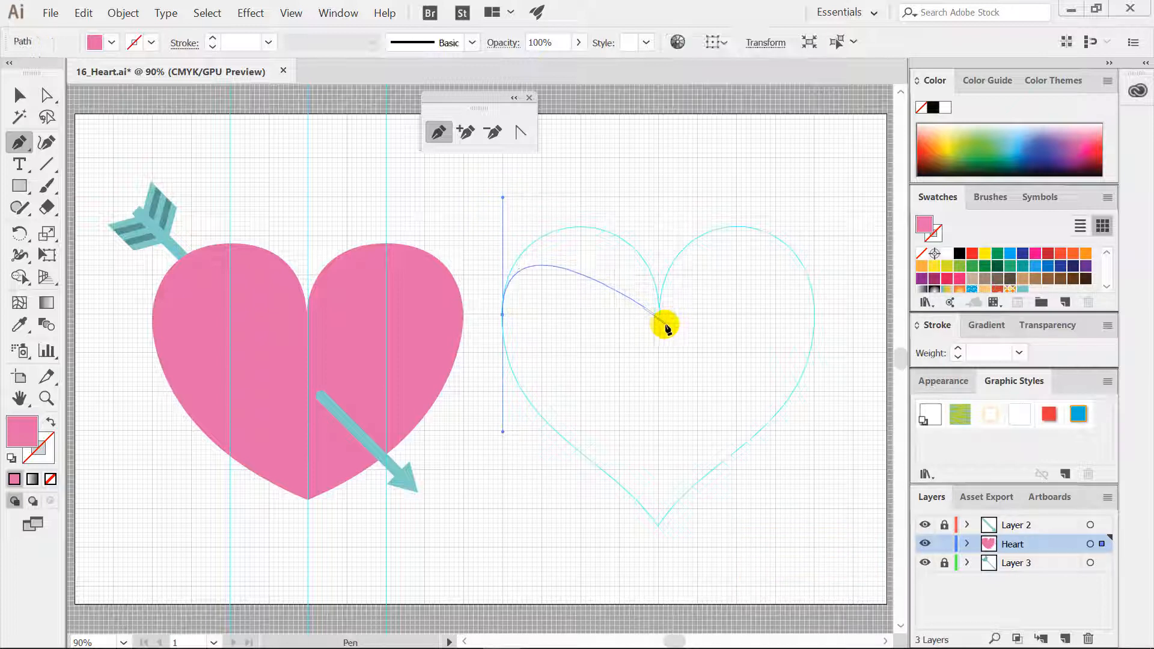
drag(659, 314, 656, 431)
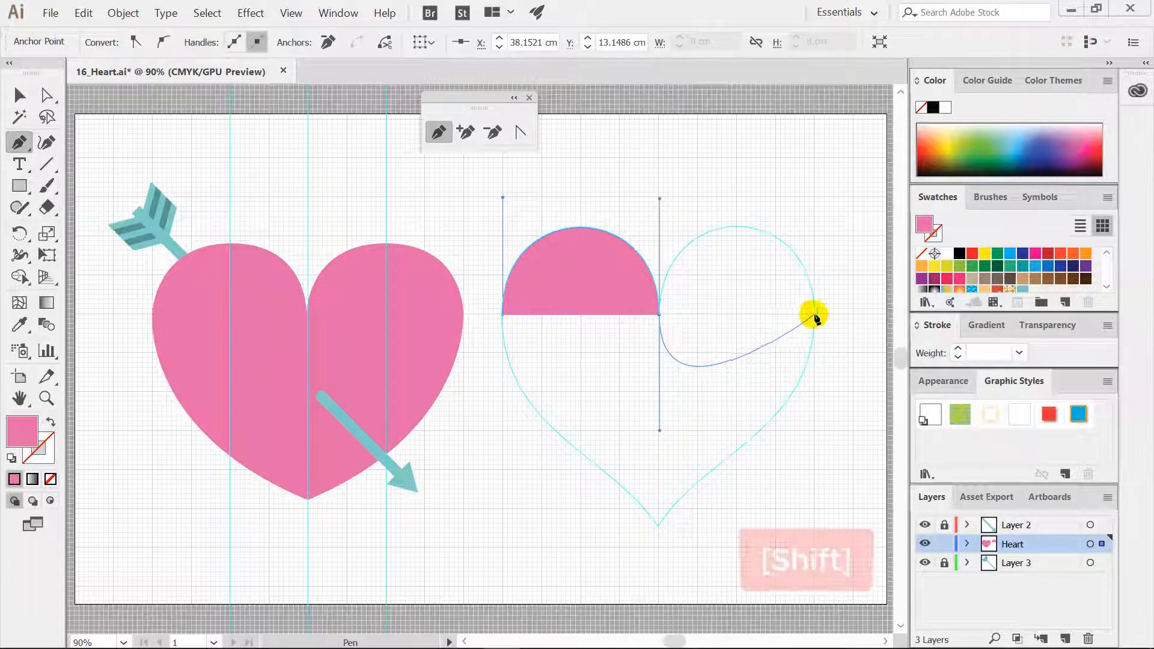
Step: Try to continue the path with a smooth point at the outline's right side without redirecting the centre notch's handle
drag(814, 315, 811, 433)
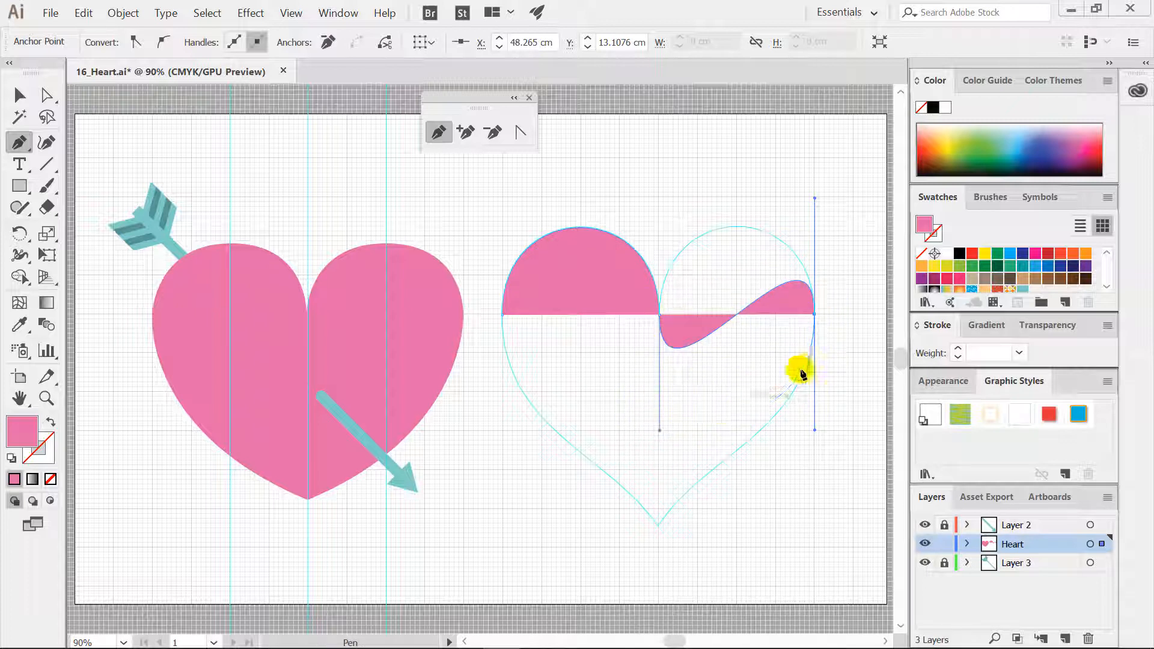
key(ctrl+z)
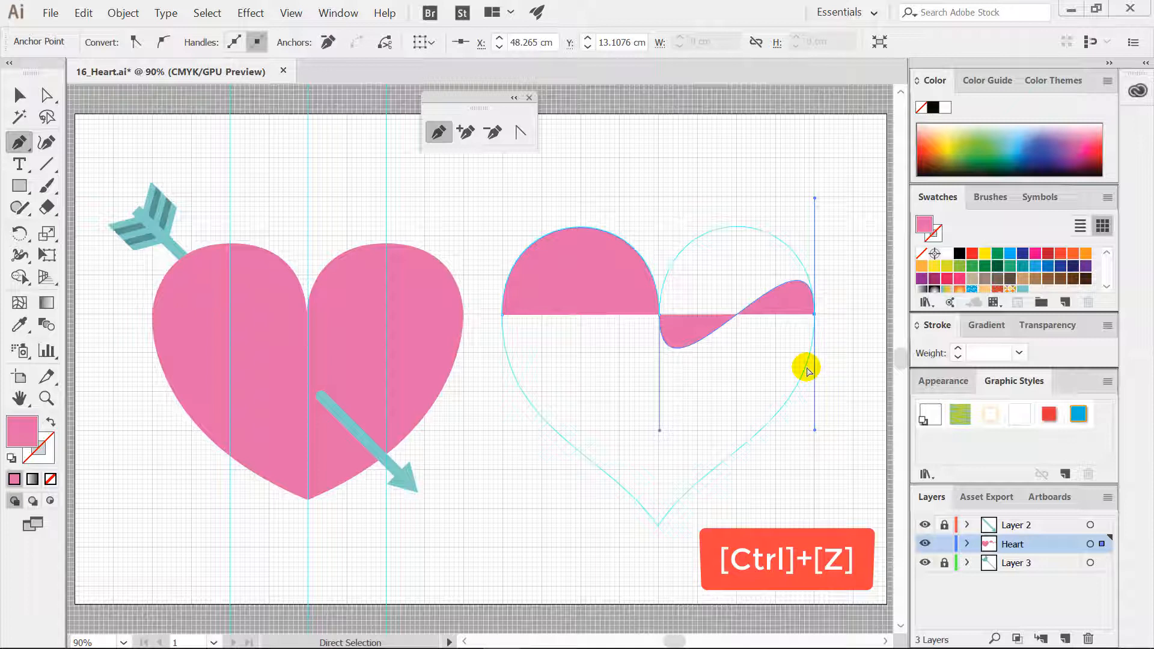
key(ctrl+z)
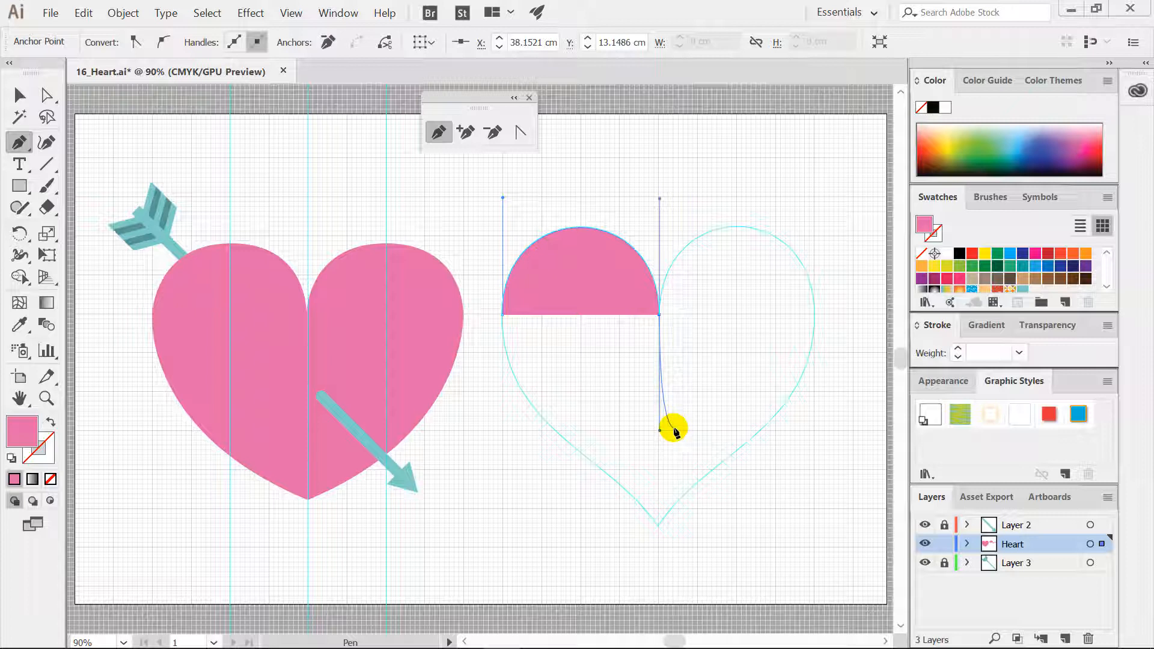
Step: Break the centre notch's outgoing handle free and swing it straight up, keeping it vertical, so the right lobe can start
key(alt)
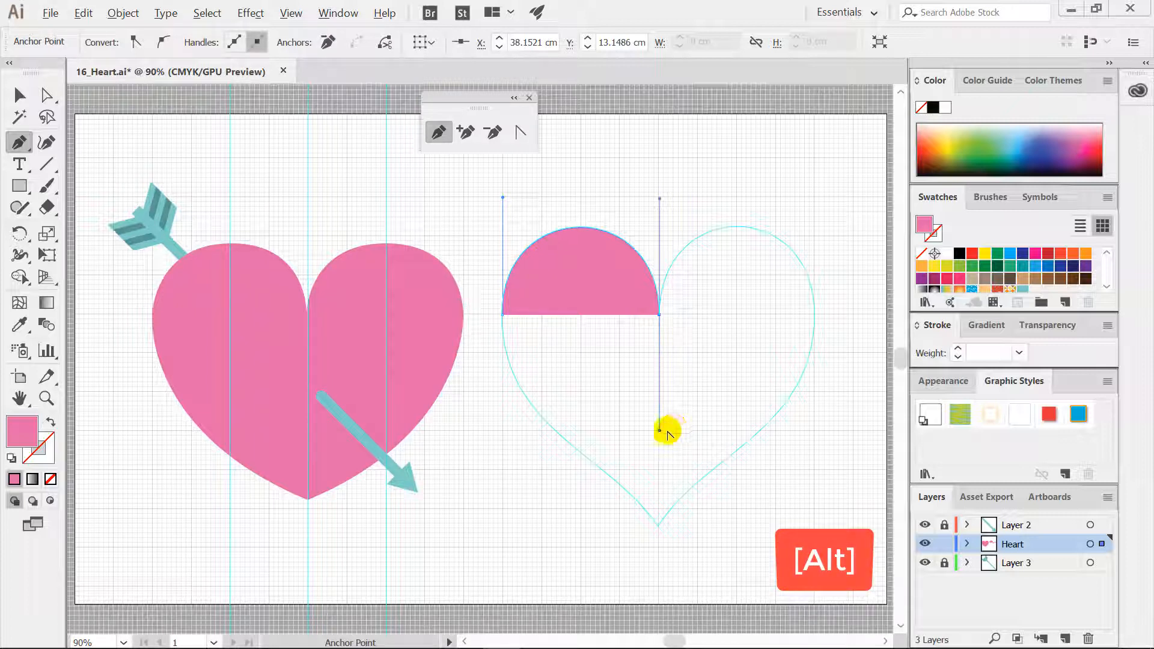
key(shift)
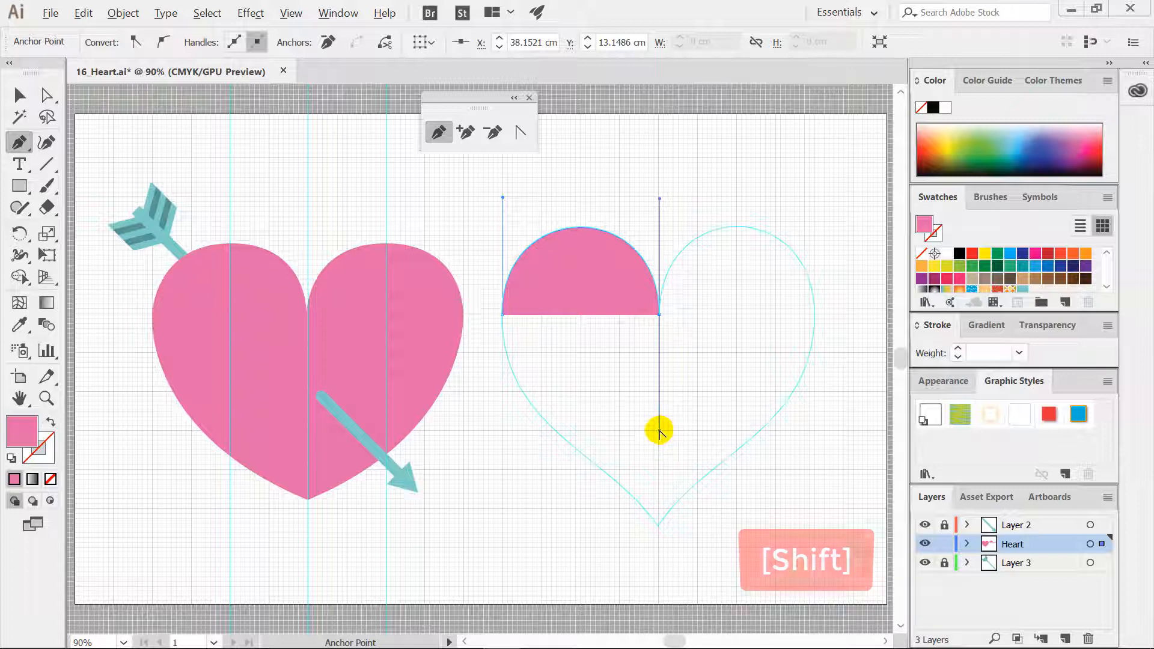
drag(661, 431, 669, 199)
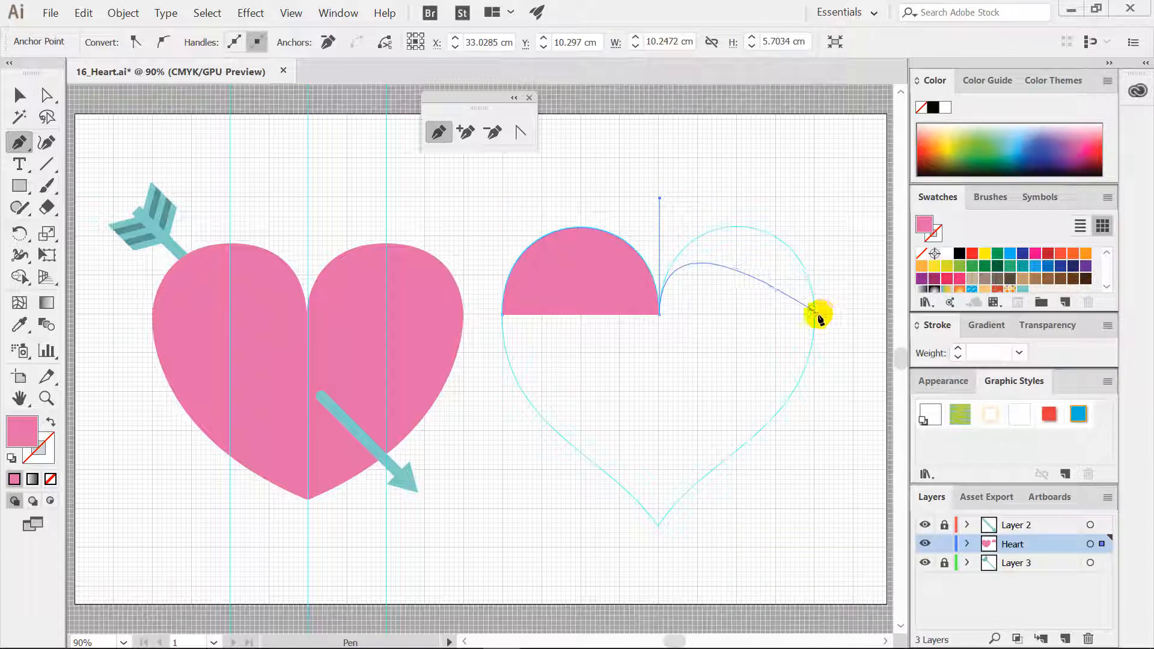
Step: Trace the rest of the heart outline with curve points at the right side and bottom tip, closing the path at the left starting anchor
drag(820, 318, 814, 428)
drag(658, 527, 644, 574)
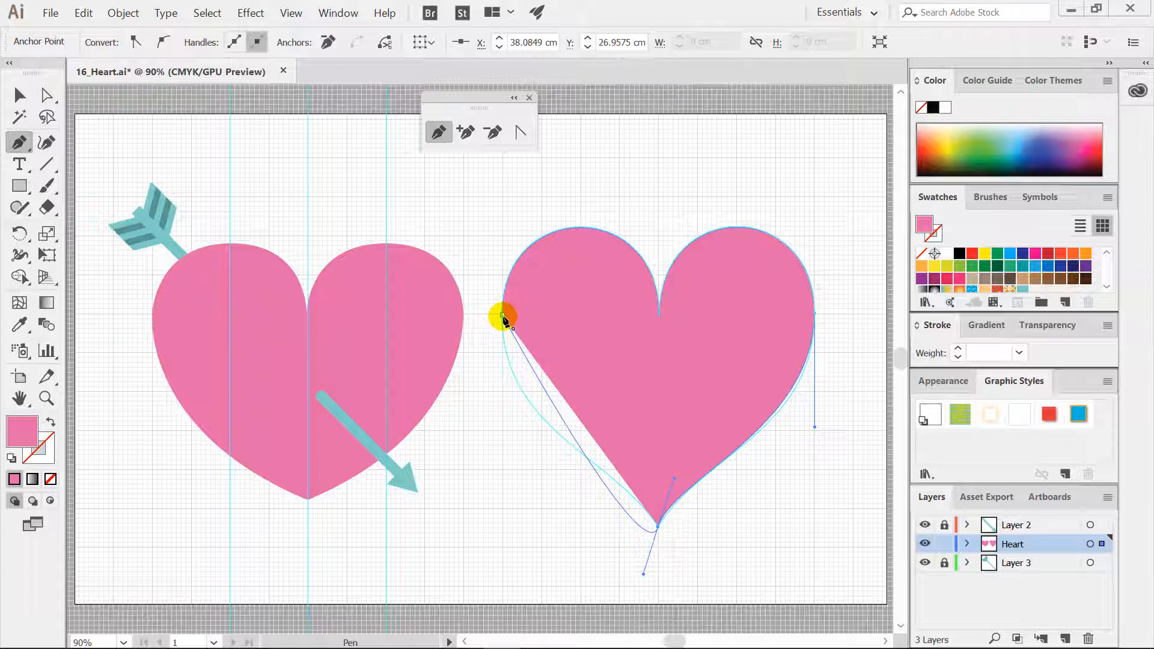
drag(502, 315, 503, 197)
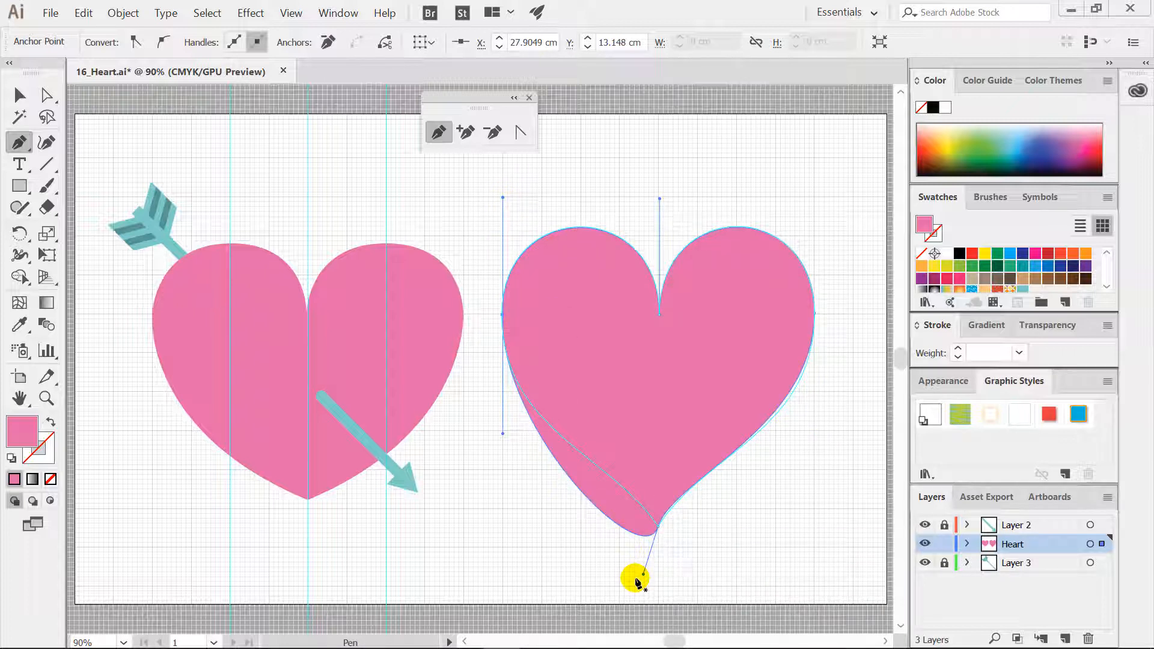
Step: Break the bottom tip's handle and angle it up along the left edge, and fine-tune the left anchor's lower handle to fit the outline
key(alt)
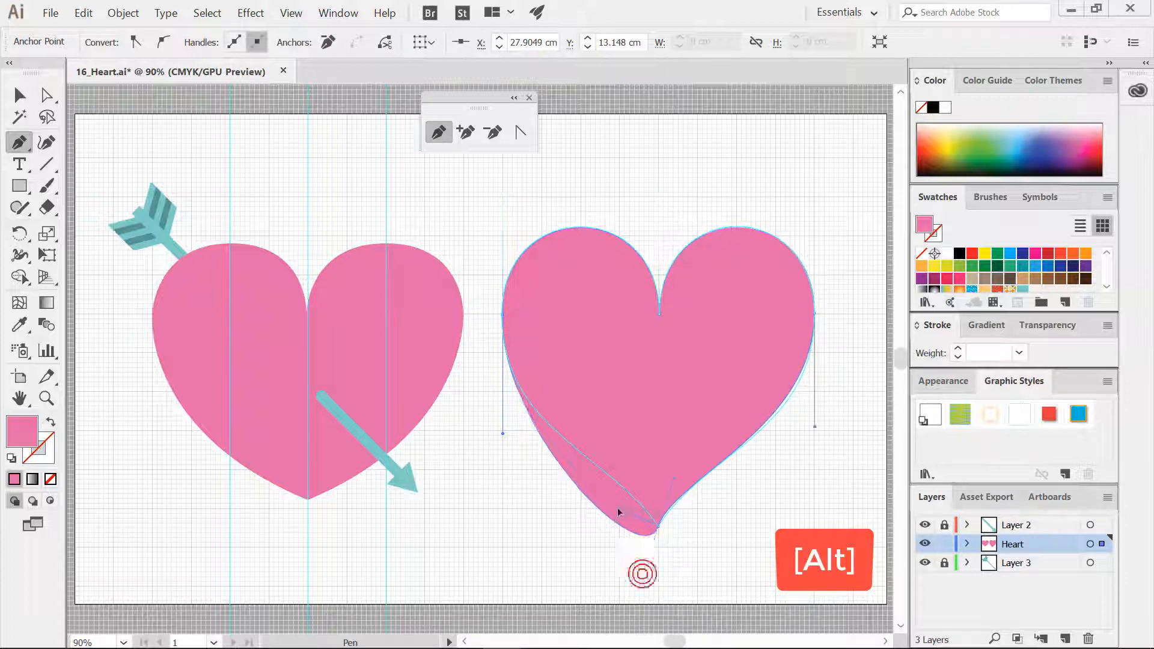
drag(641, 576, 601, 445)
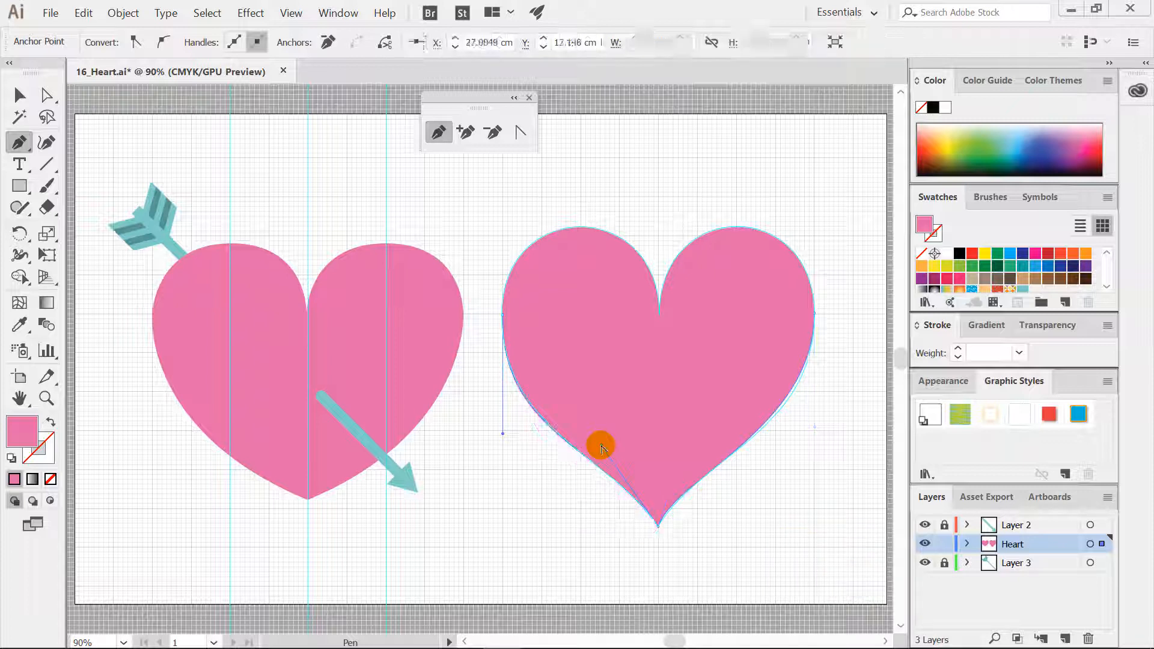
key(ctrl)
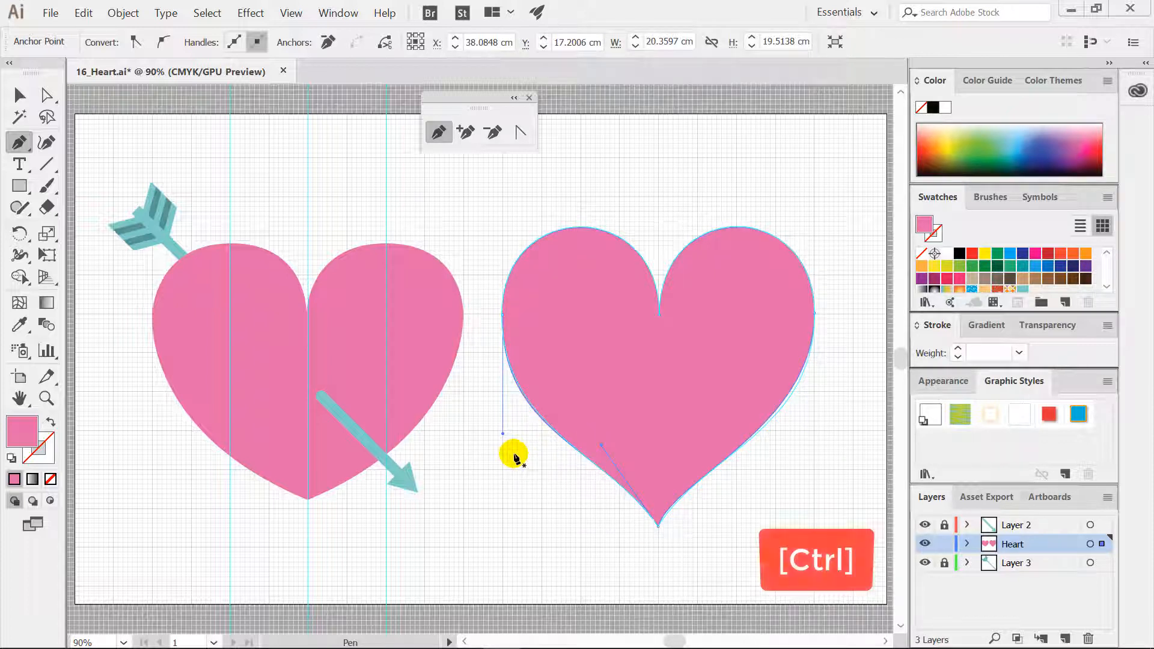
click(502, 433)
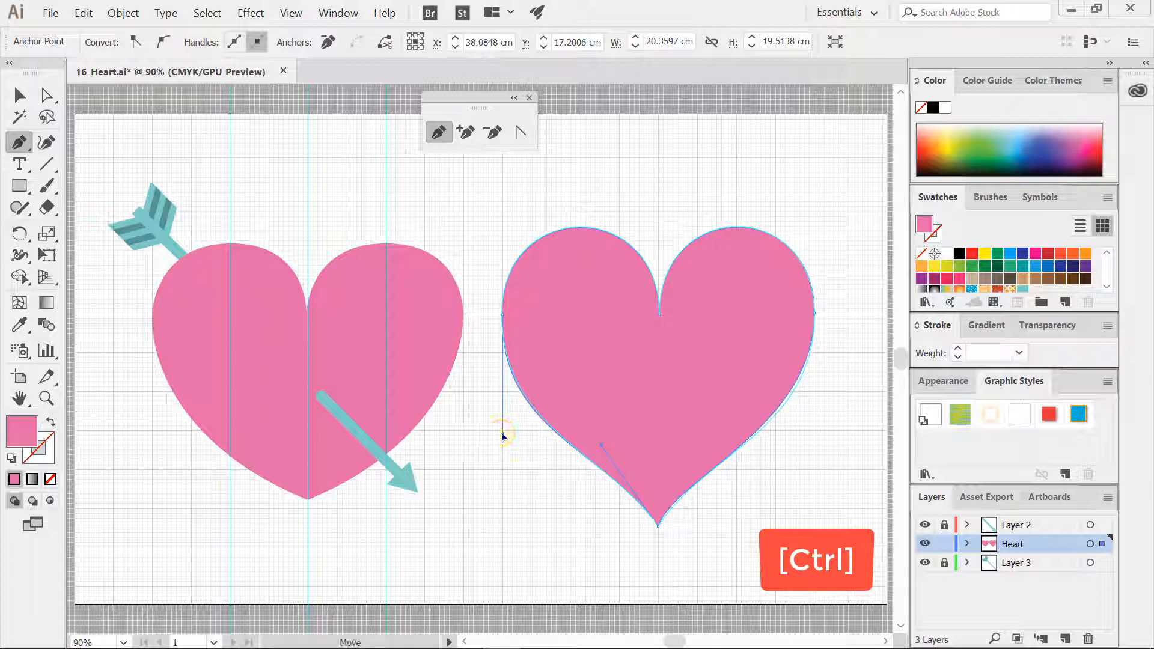
drag(502, 434, 501, 435)
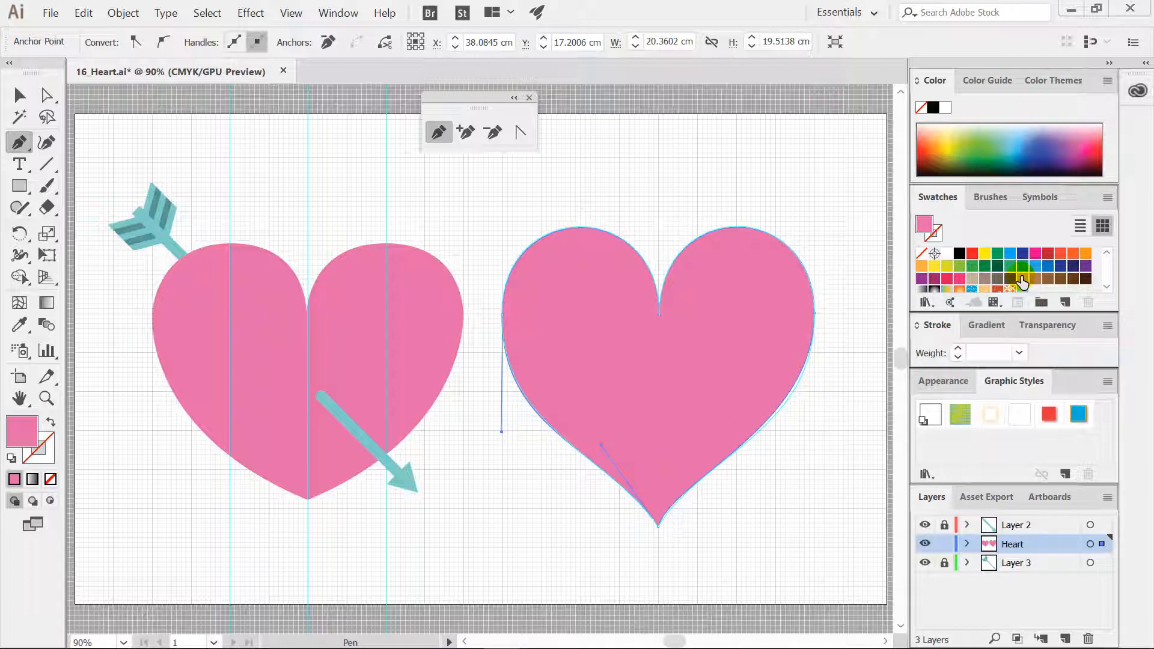
Step: Fill the traced heart with a dark red swatch and deselect it
click(1048, 255)
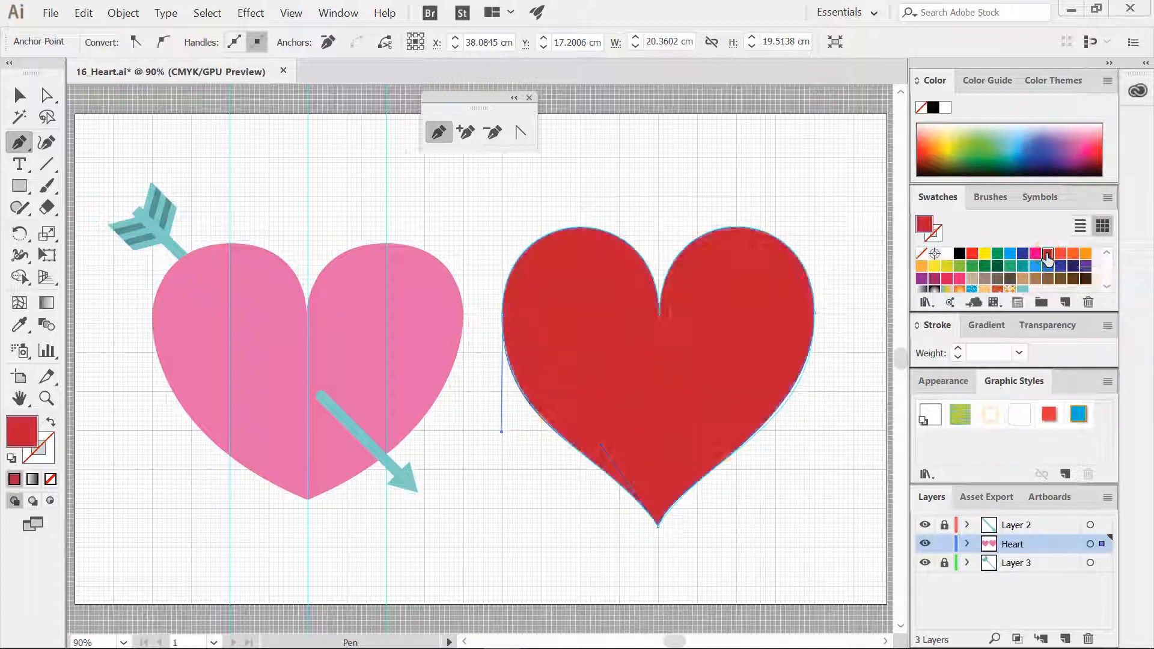
ctrl+click(793, 495)
Step: Hide the guides and grid, and put away the floating Pen tools in favour of the Selection tool
key(ctrl+semicolon)
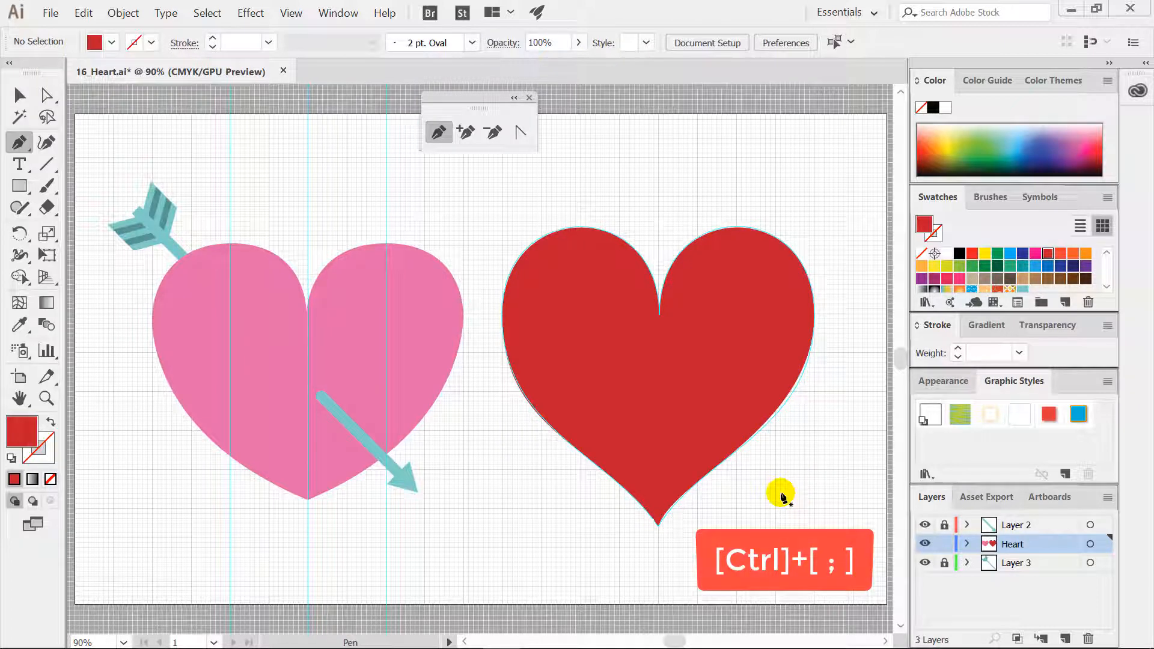
key(ctrl+semicolon)
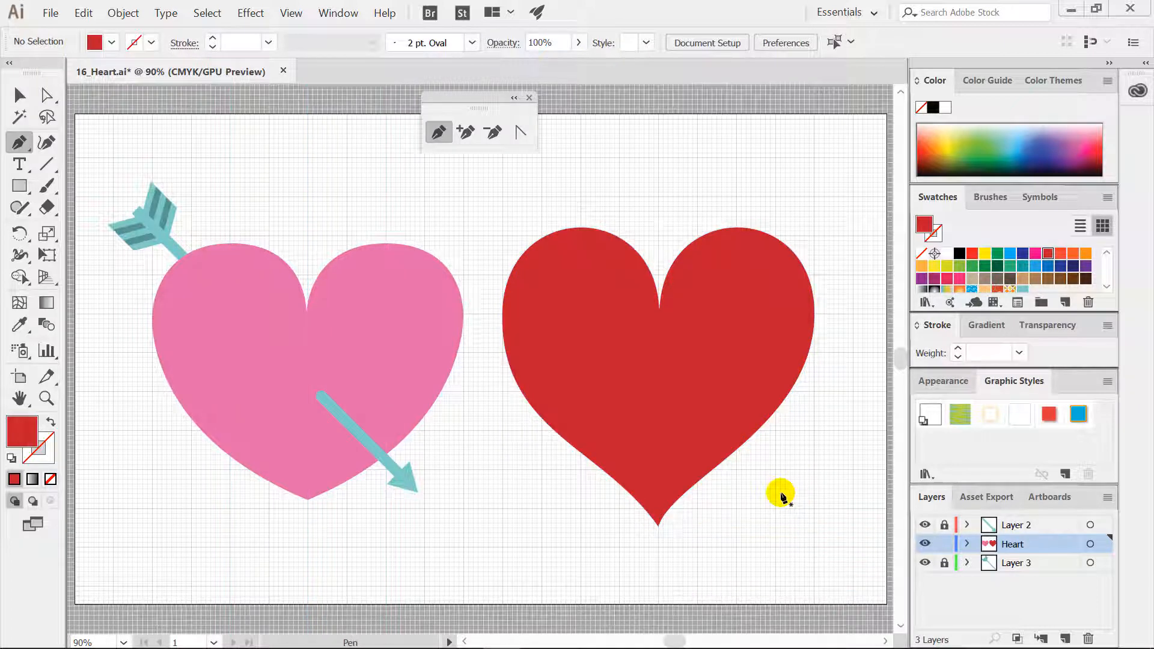
key(ctrl+apostrophe)
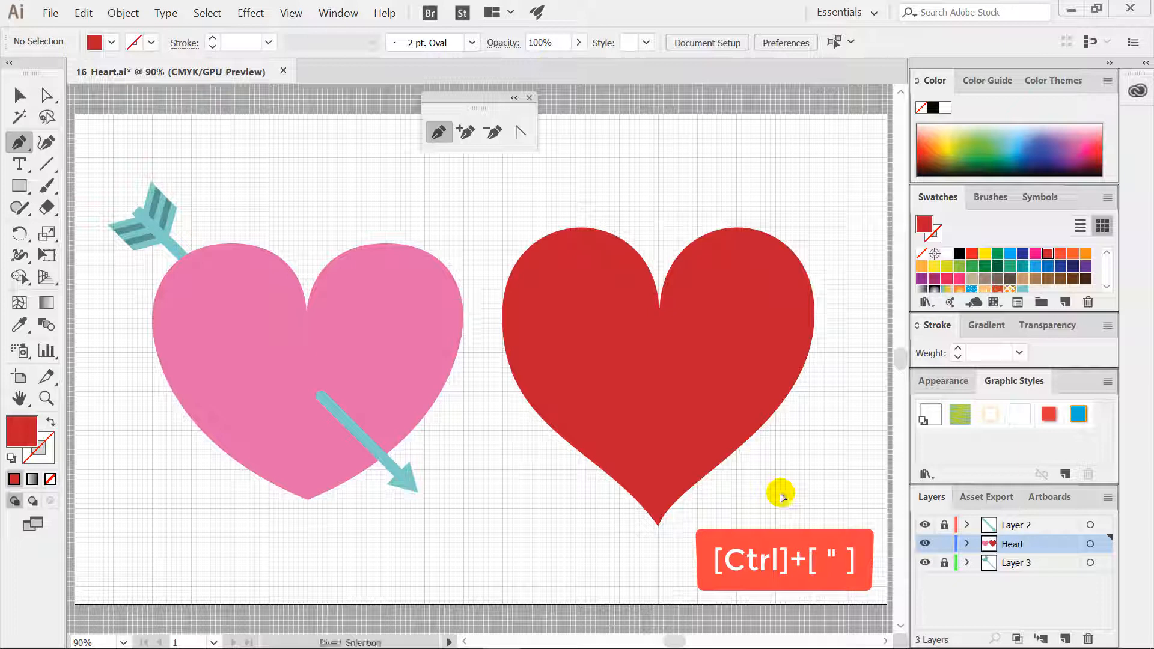
key(ctrl+apostrophe)
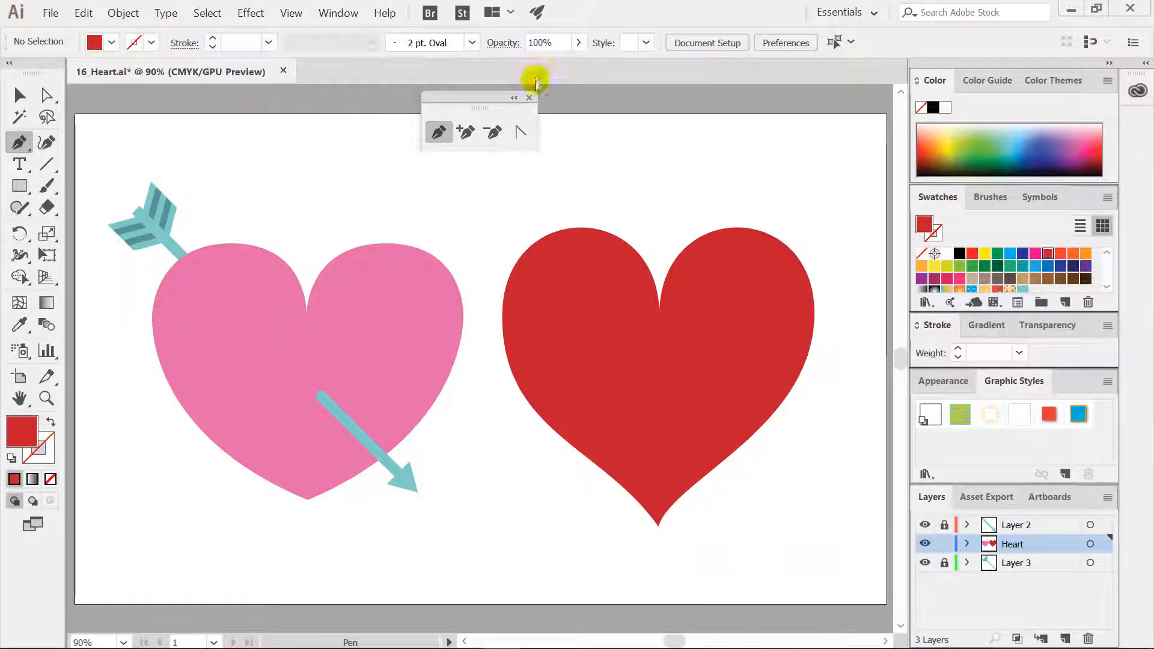
click(530, 98)
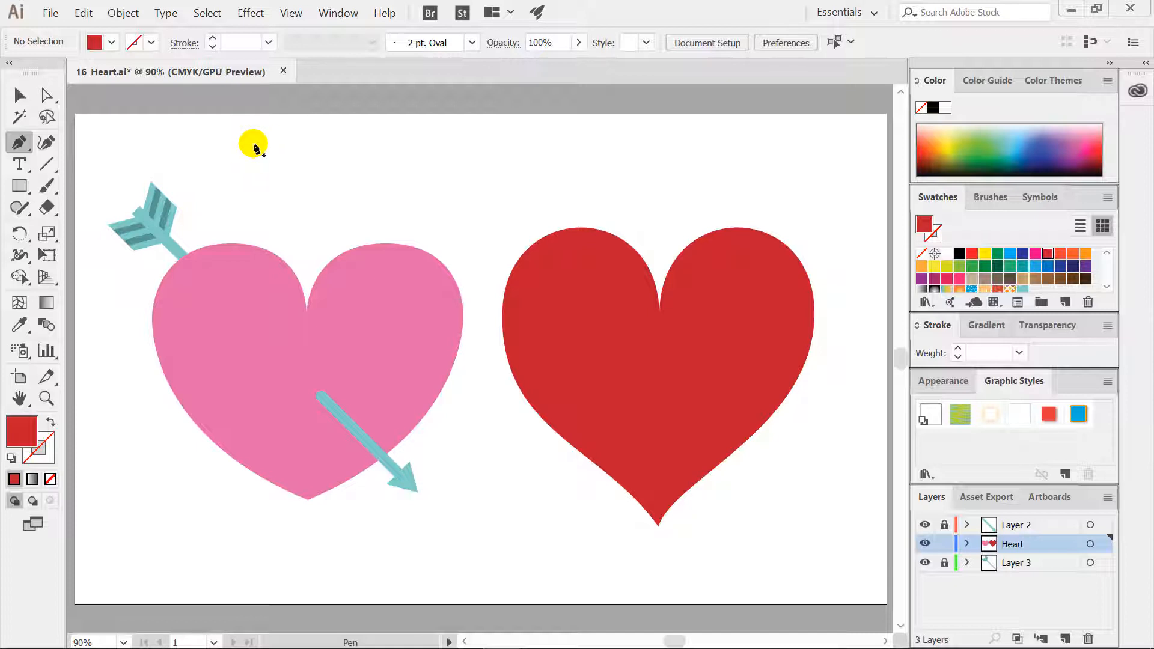
click(20, 96)
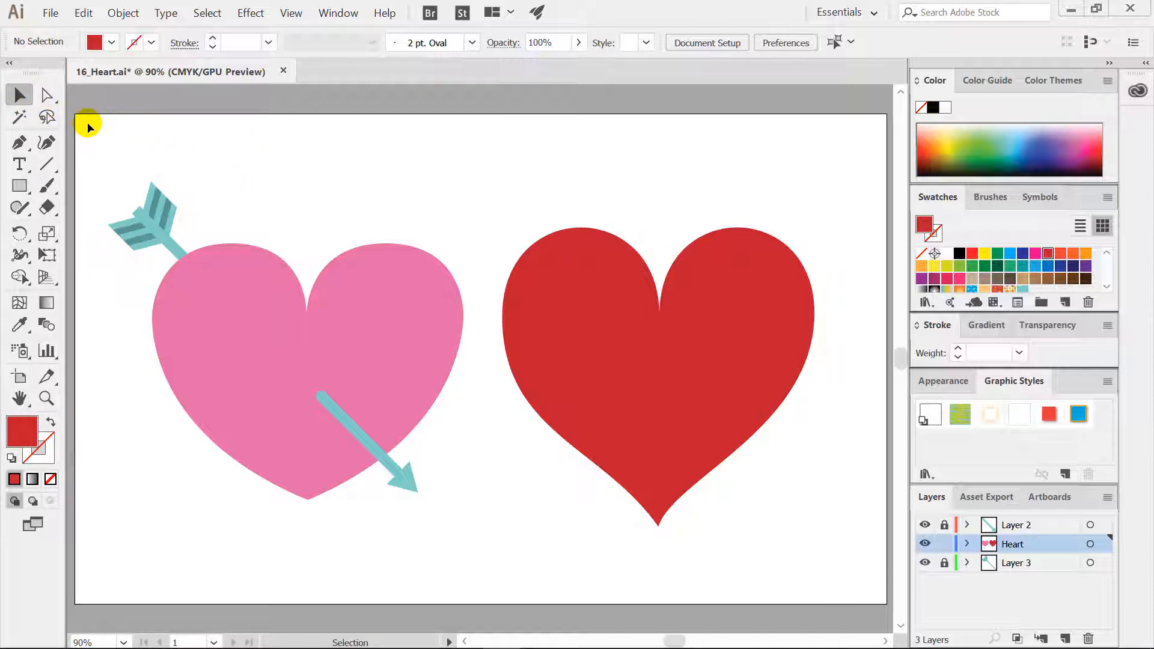
Step: Try to save the document over 16_Heart as an Adobe Illustrator file in the Illustrator CS5 version
click(49, 13)
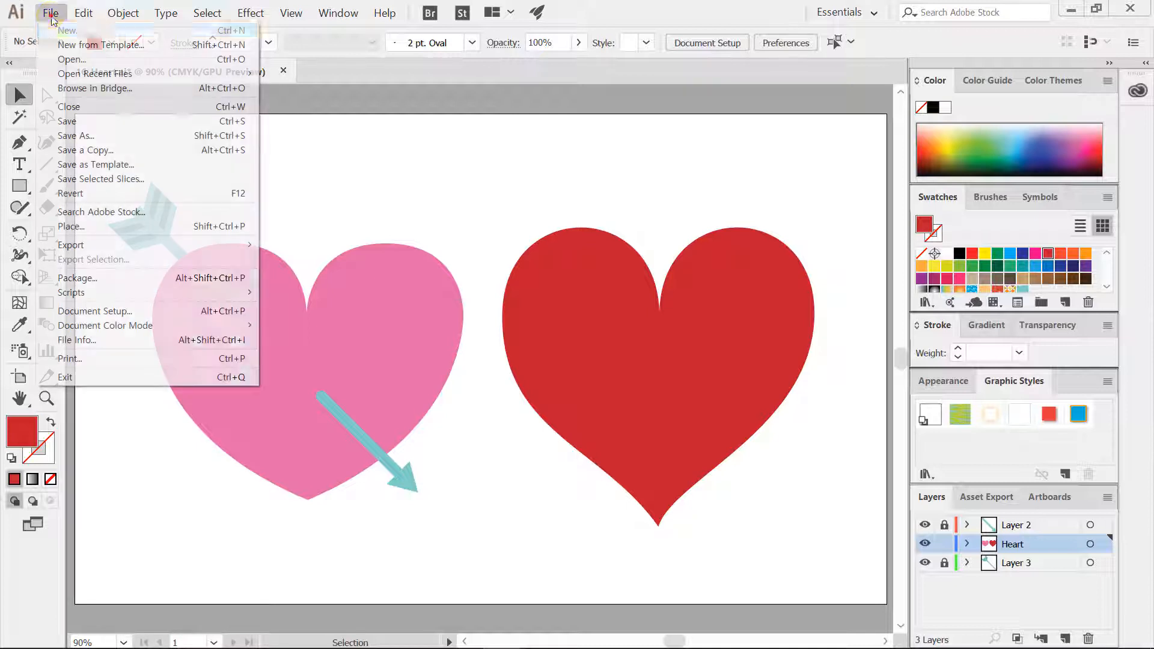
click(233, 136)
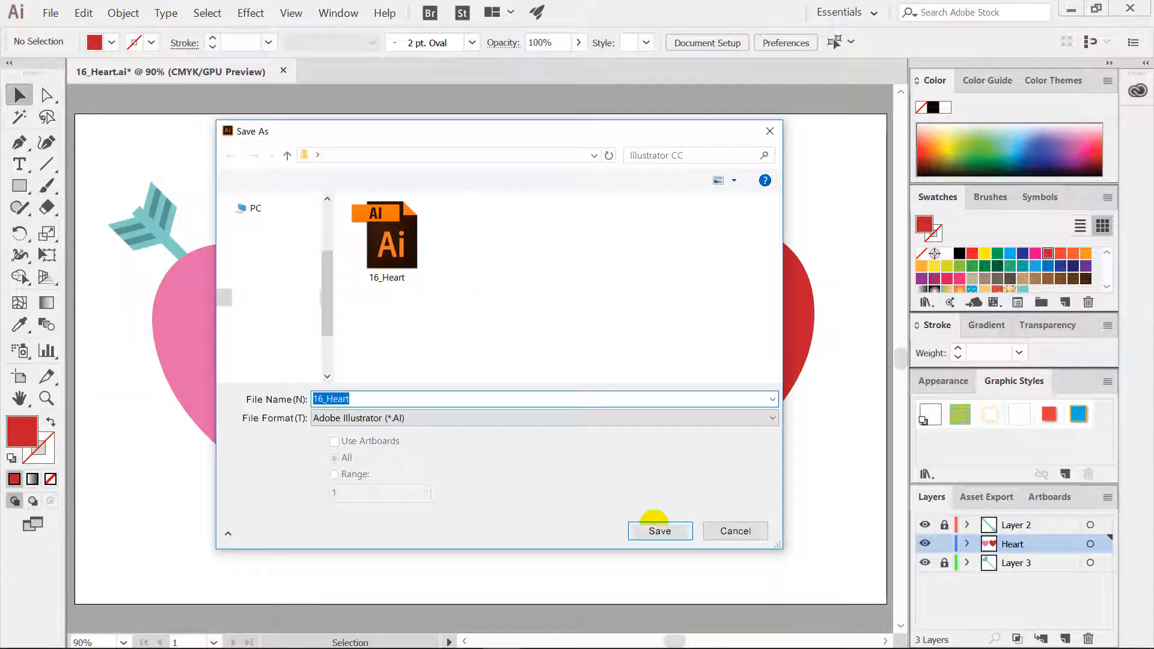
click(658, 529)
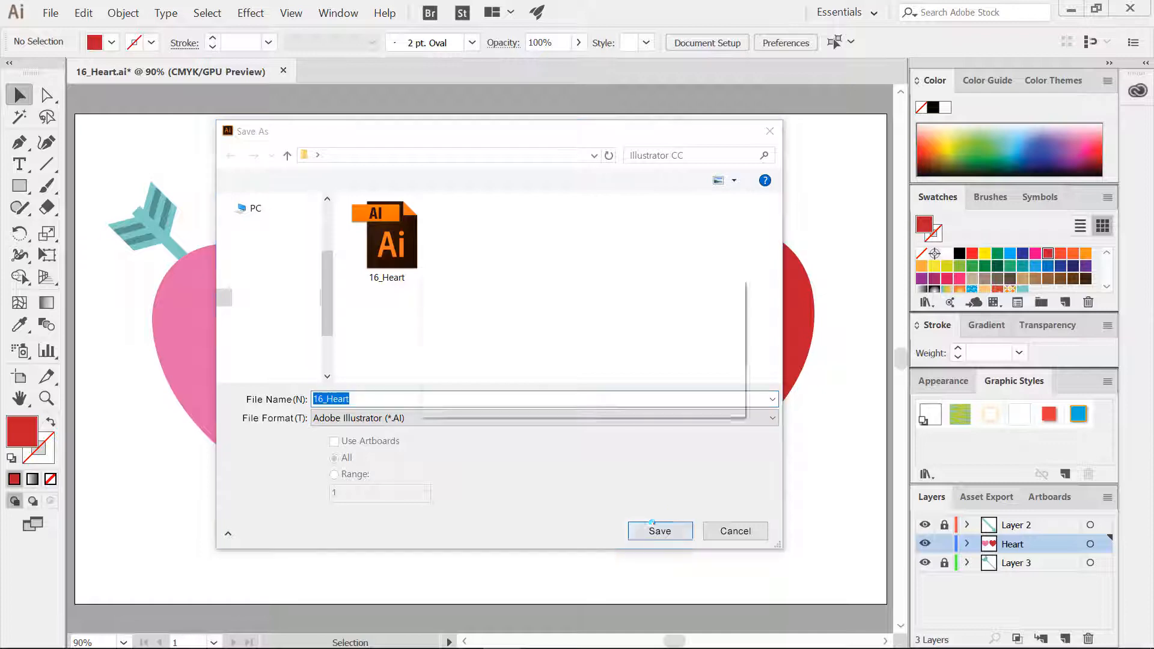
click(636, 394)
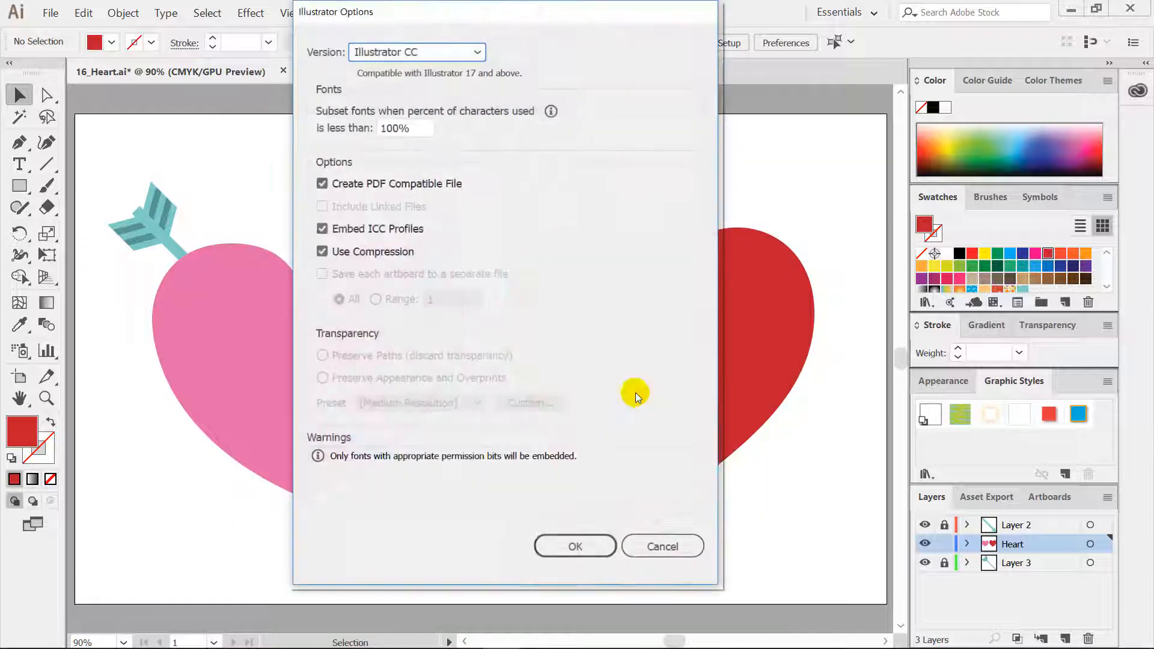
click(453, 51)
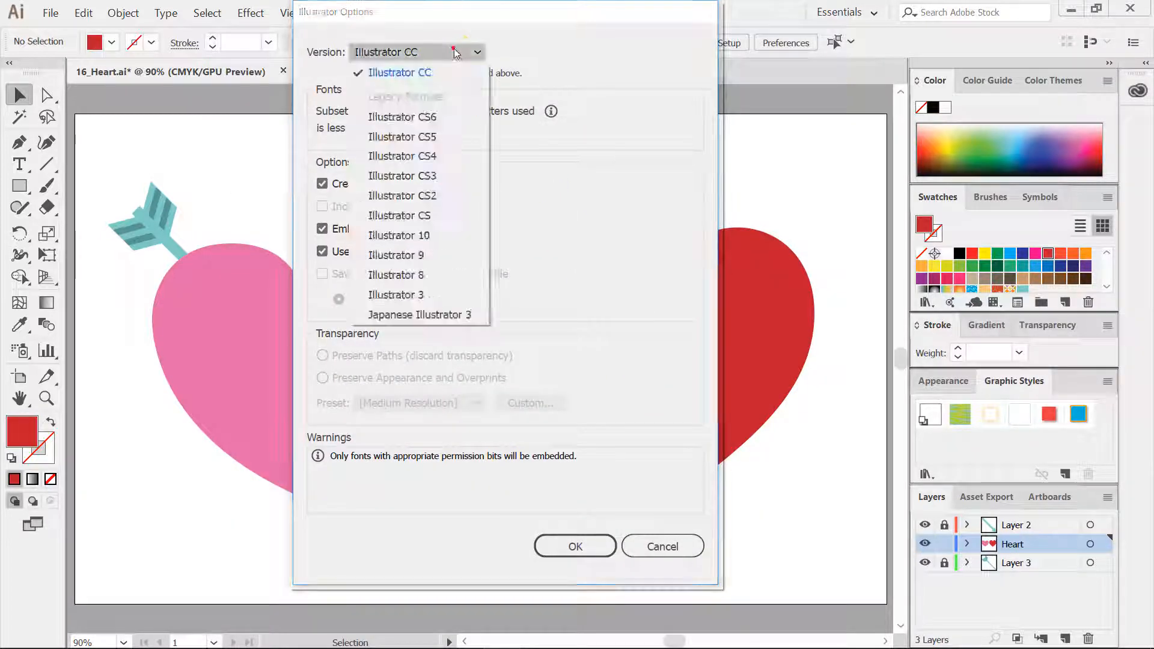
click(446, 135)
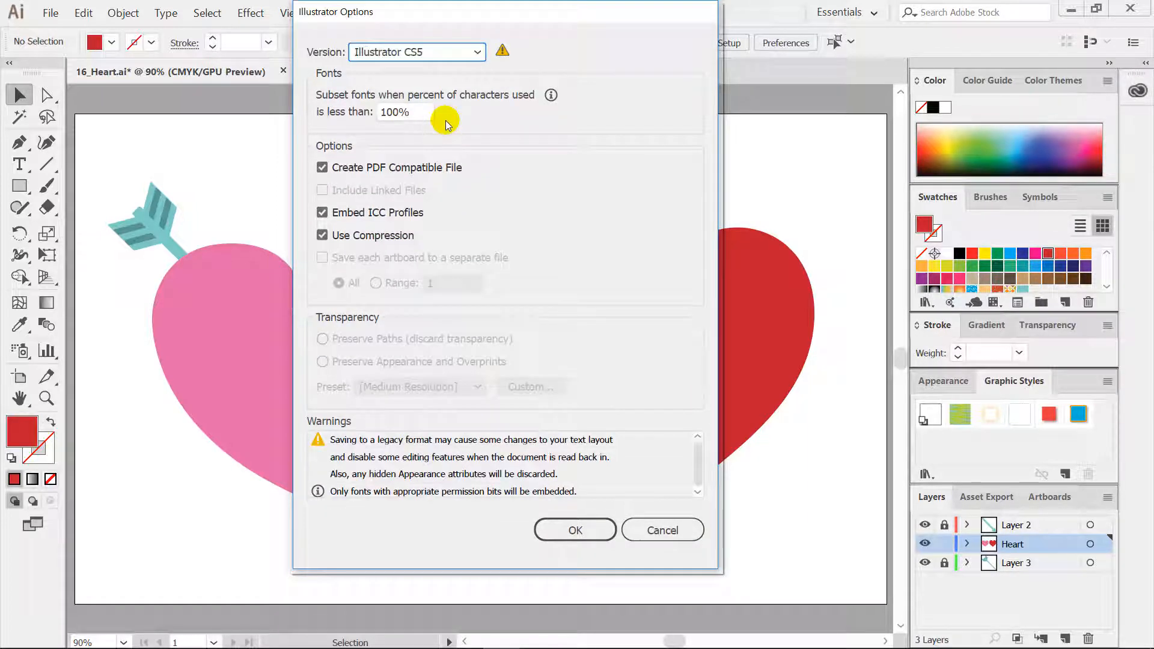
click(669, 535)
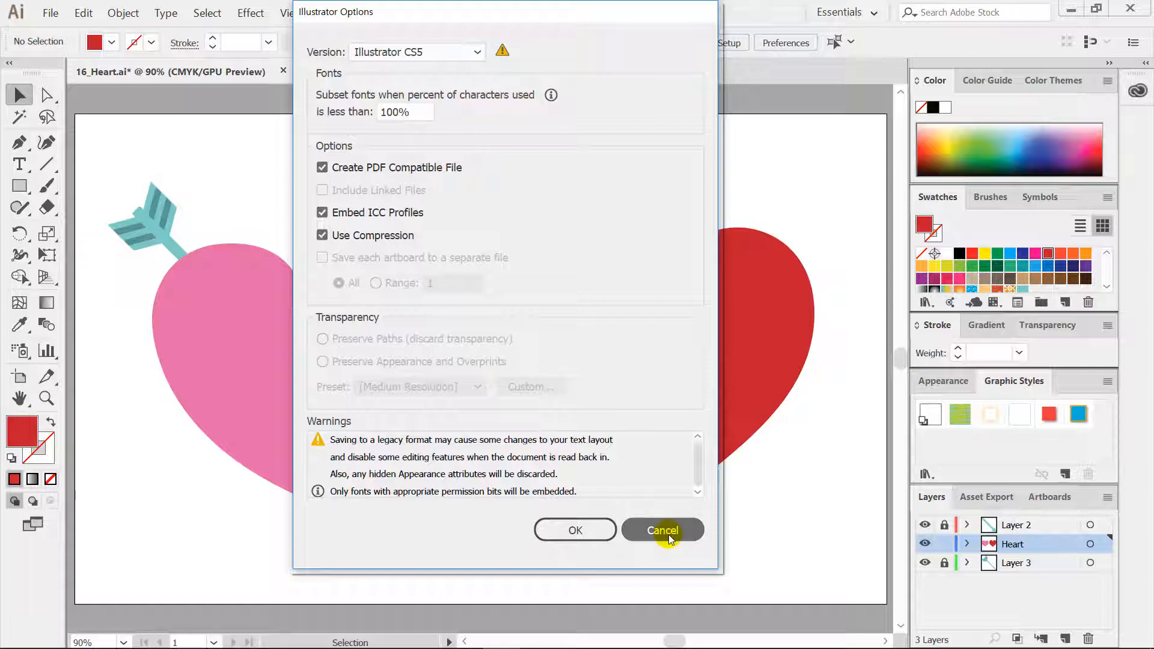